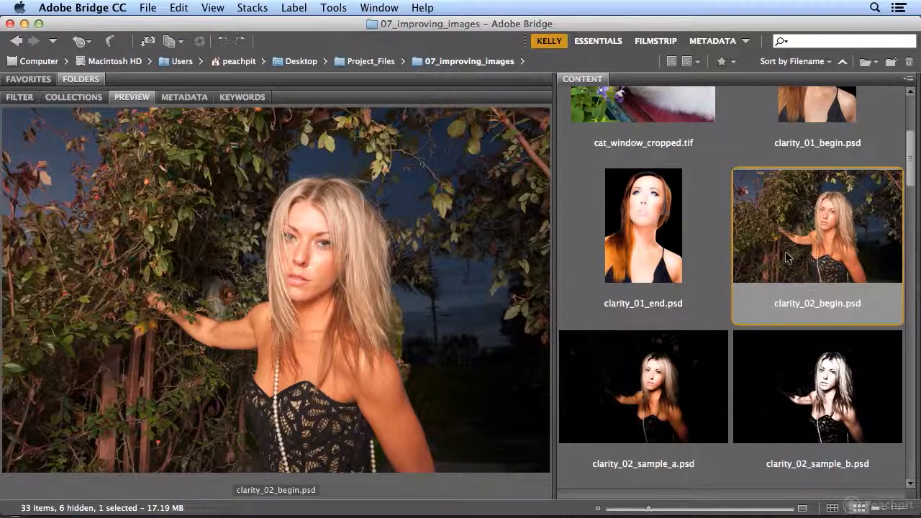
Preview the example results clarity_02_sample_a.psd and clarity_02_sample_b.psd.
left_click(675, 394)
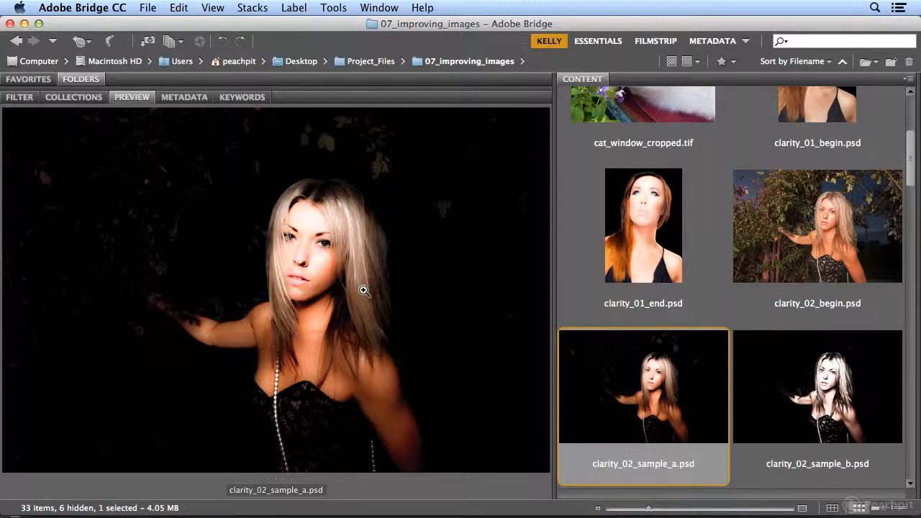
left_click(789, 395)
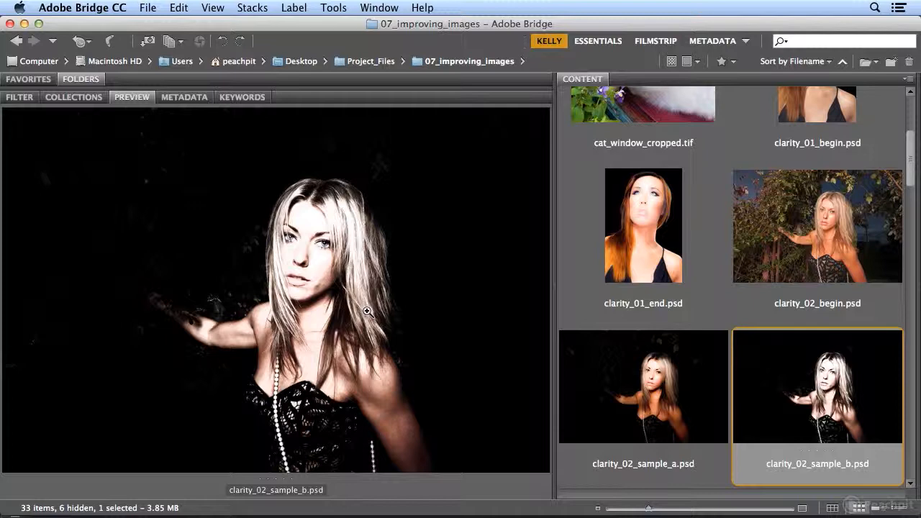
Open clarity_02_begin.psd in Photoshop and convert its Background layer to a smart object for smart filters.
double_click(782, 248)
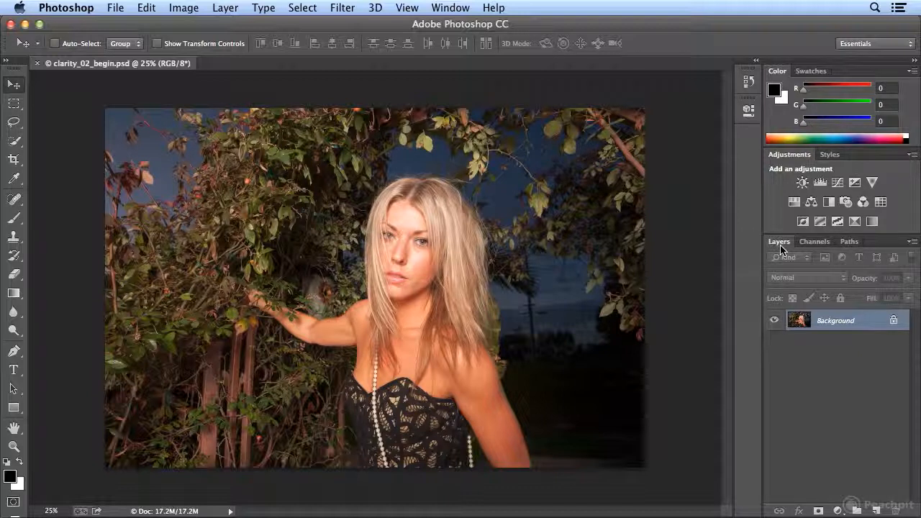
left_click(343, 7)
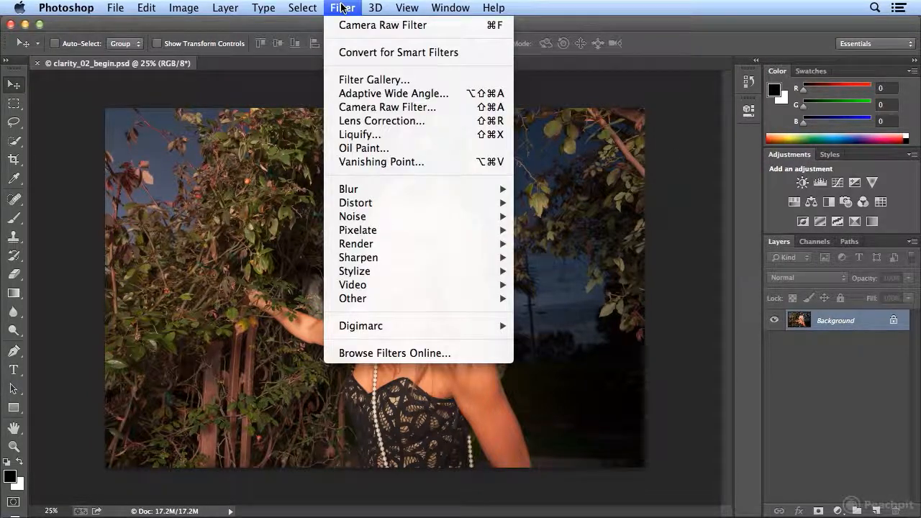
left_click(364, 53)
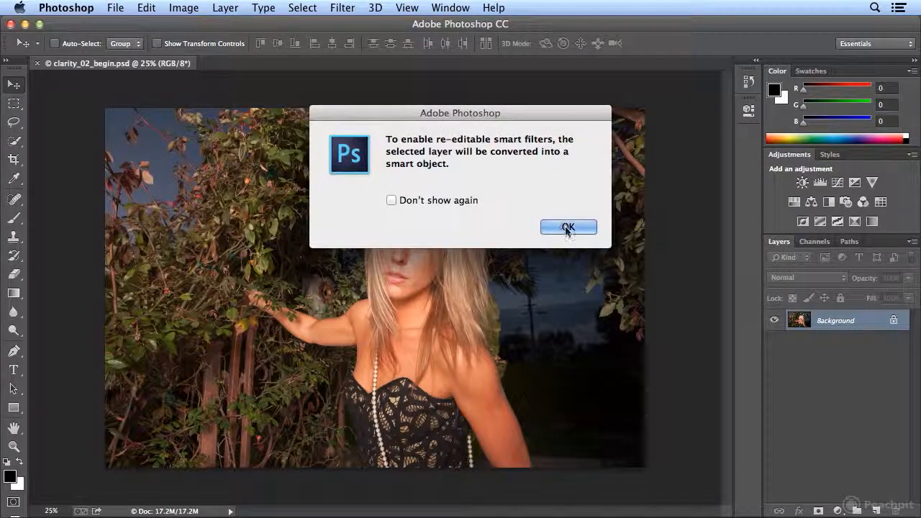
left_click(568, 228)
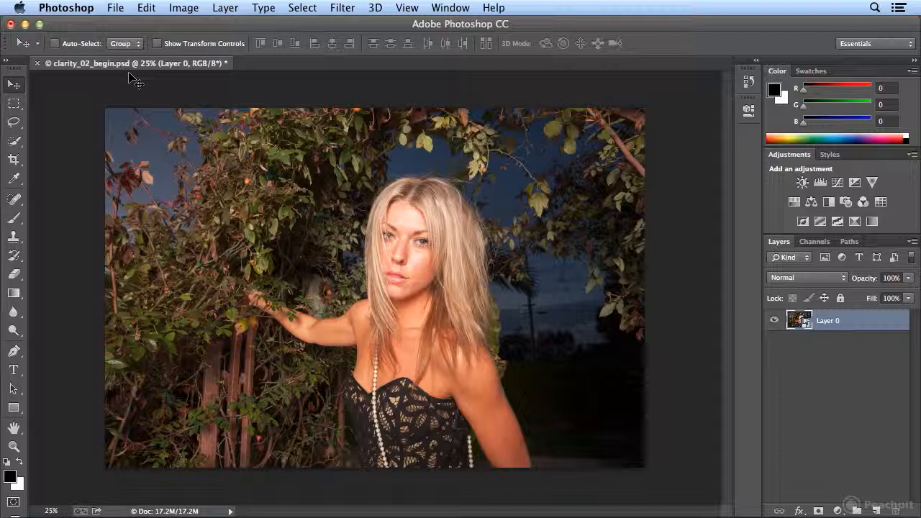
Rename the smart object layer to "woman".
double_click(829, 322)
type("woman")
key("Return")
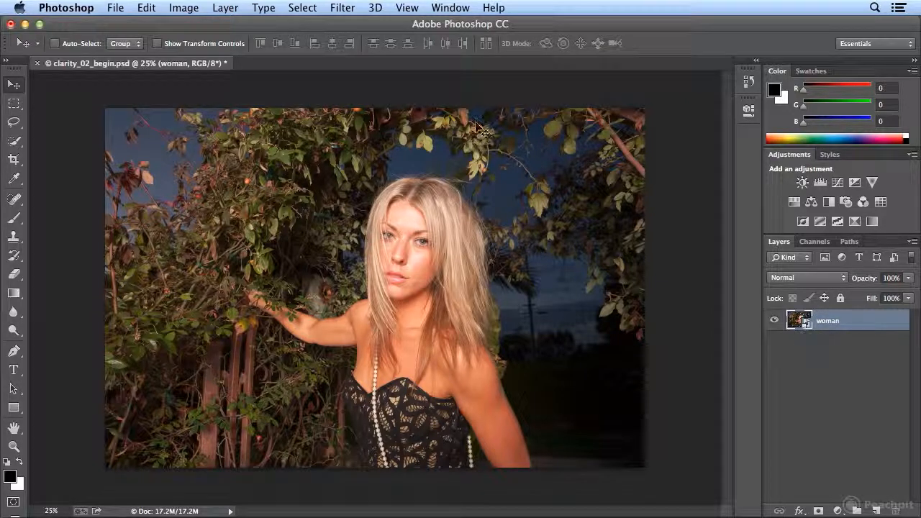
Start the Camera Raw Filter on the woman layer and set Clarity to -100.
left_click(343, 7)
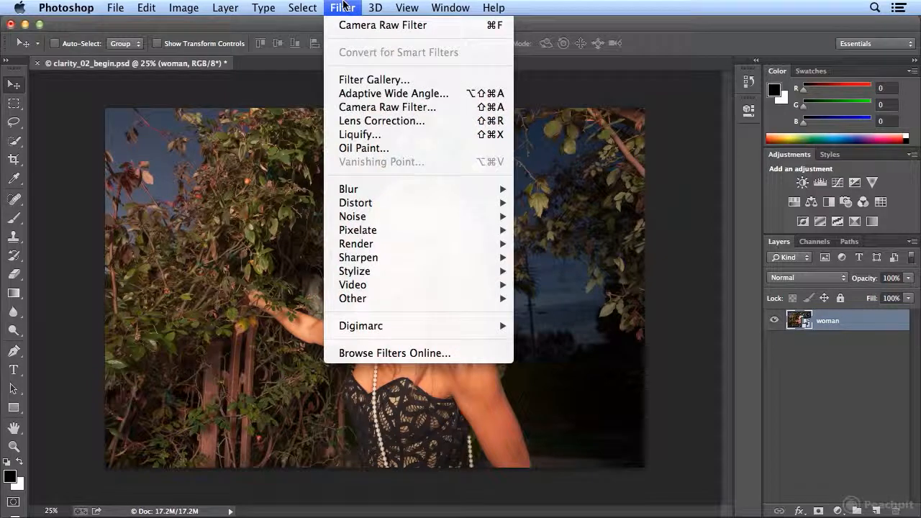
left_click(369, 105)
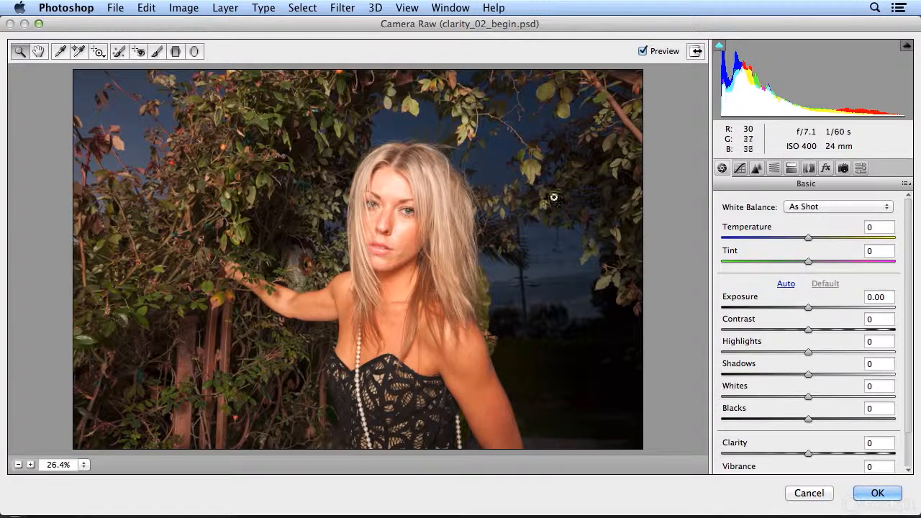
left_click_drag(810, 454, 721, 455)
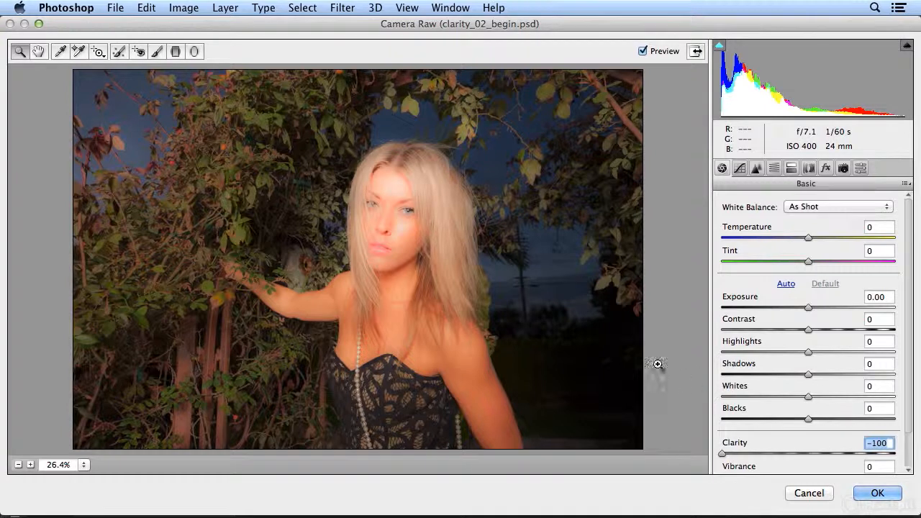
Set Exposure to +0.65, Contrast to +41, Highlights to +26, Shadows to -66, Whites to +54, Blacks to -71 and Vibrance to -38.
left_click_drag(809, 311, 752, 382)
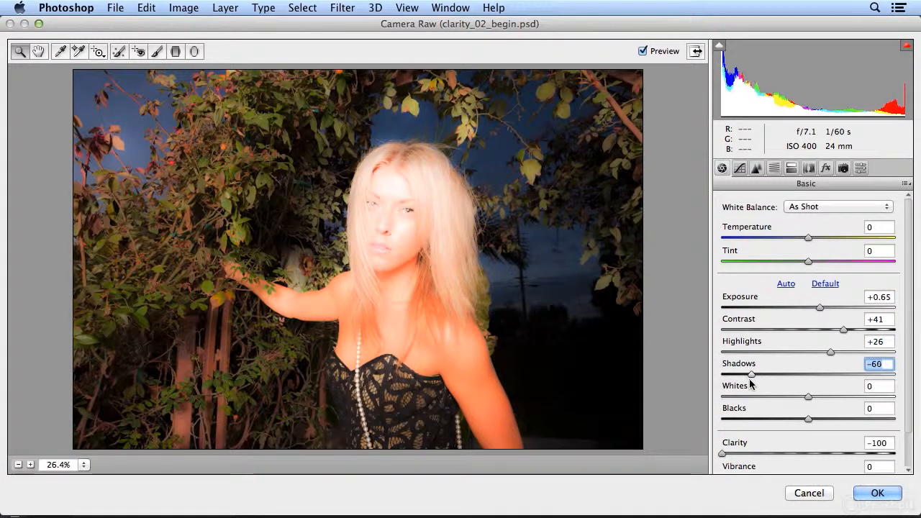
left_click_drag(808, 396, 858, 403)
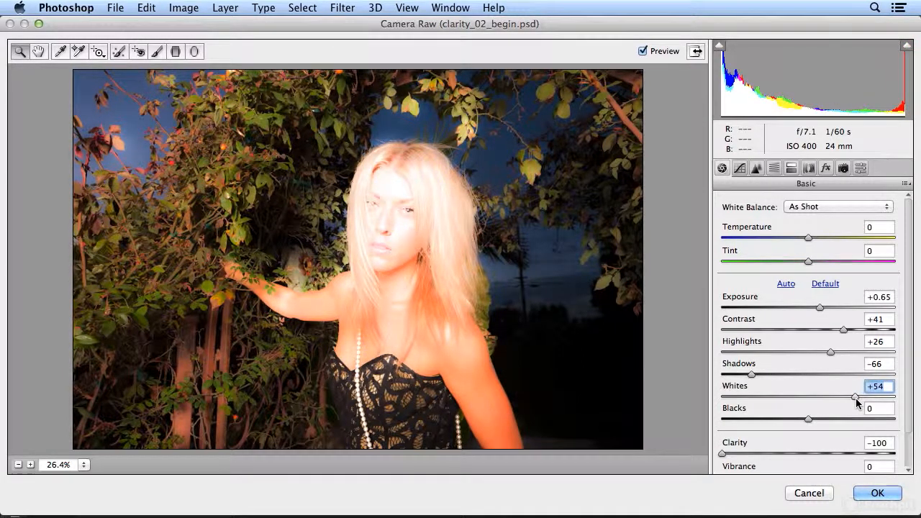
left_click_drag(808, 420, 749, 421)
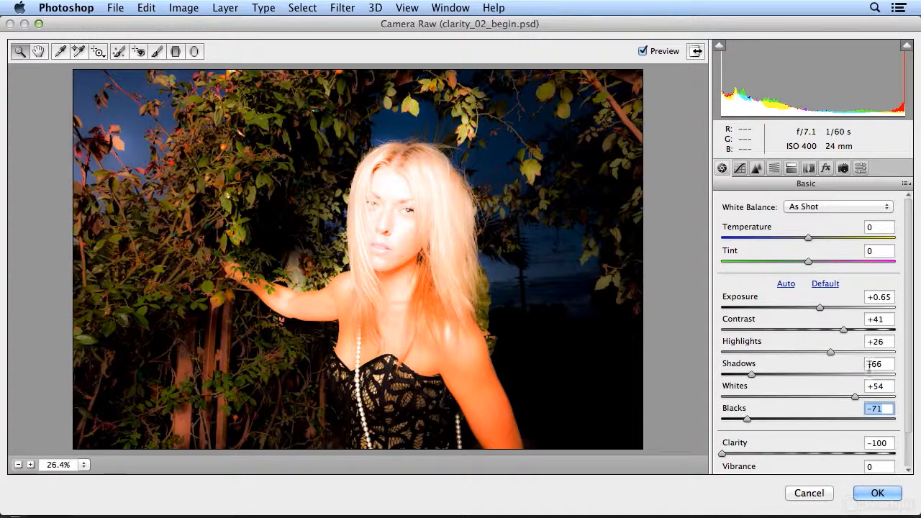
left_click_drag(907, 364, 911, 406)
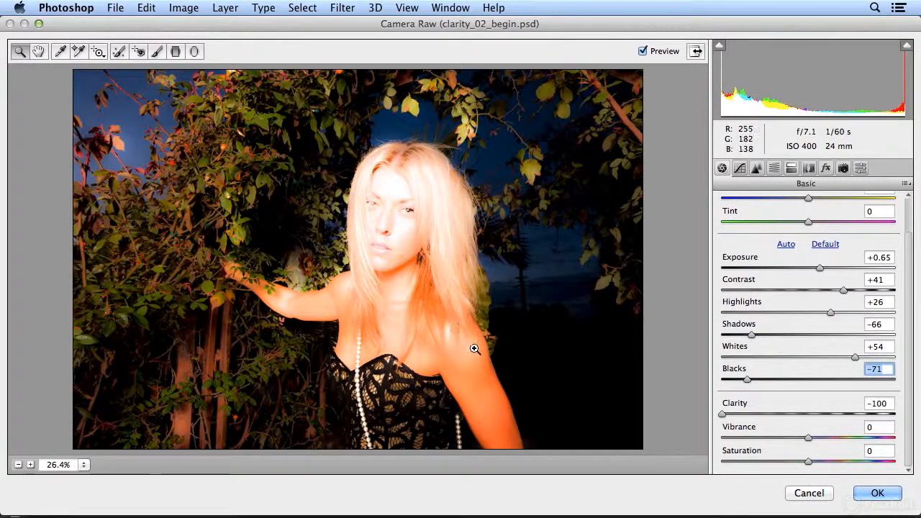
left_click_drag(808, 438, 778, 438)
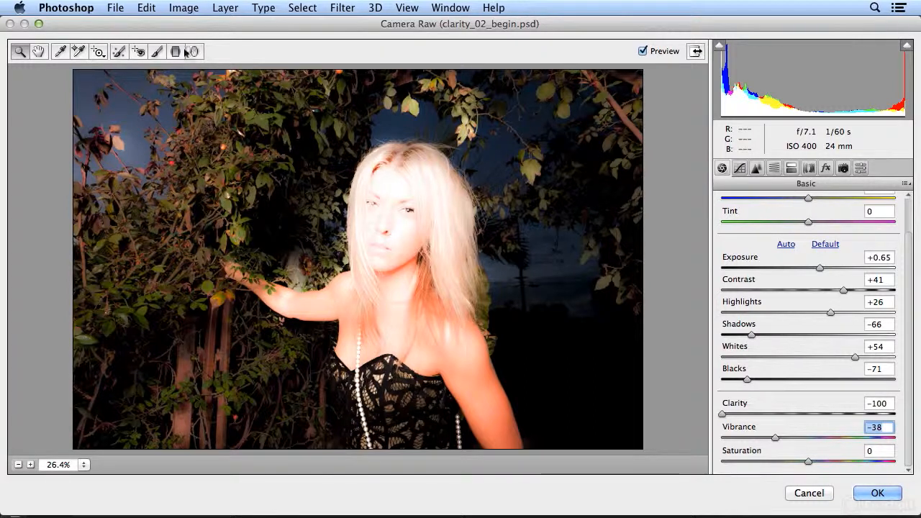
Choose the Adjustment Brush and clear its colour tint by picking the white swatch, with Hue 0 and Saturation 0.
left_click(158, 52)
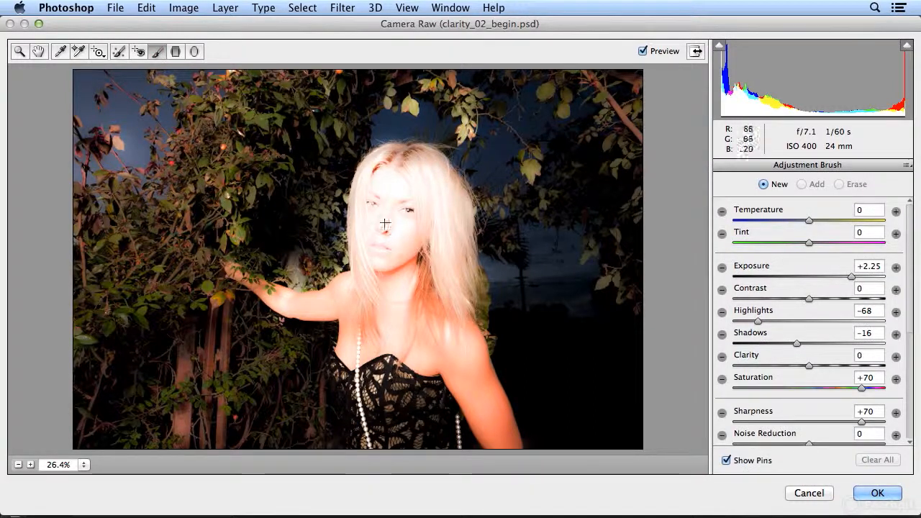
left_click_drag(911, 333, 911, 428)
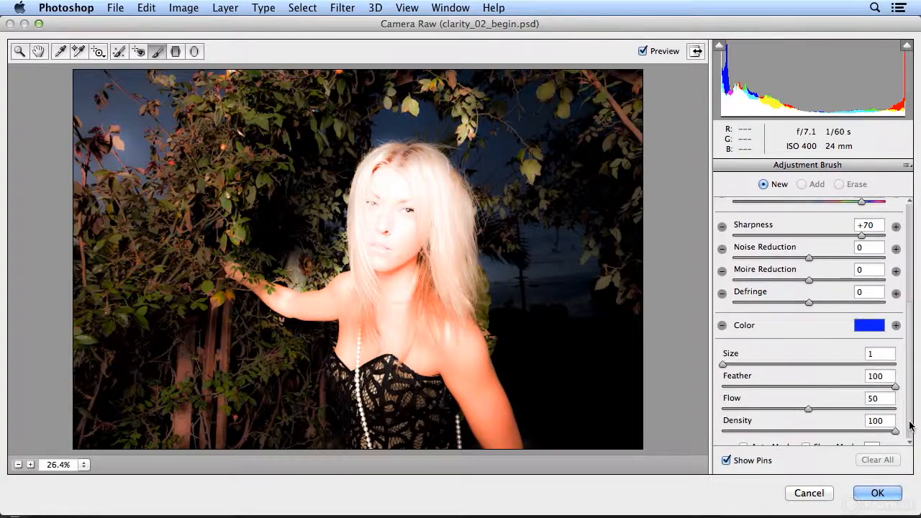
left_click(873, 330)
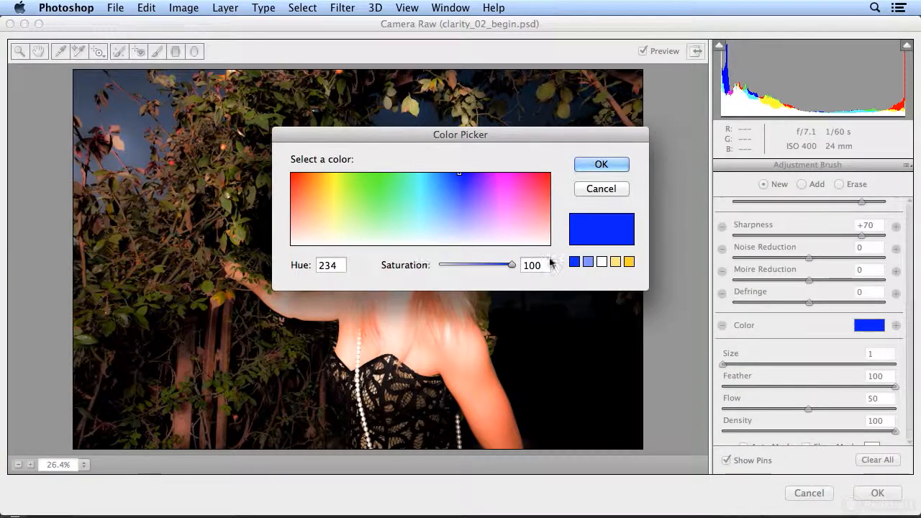
left_click(603, 262)
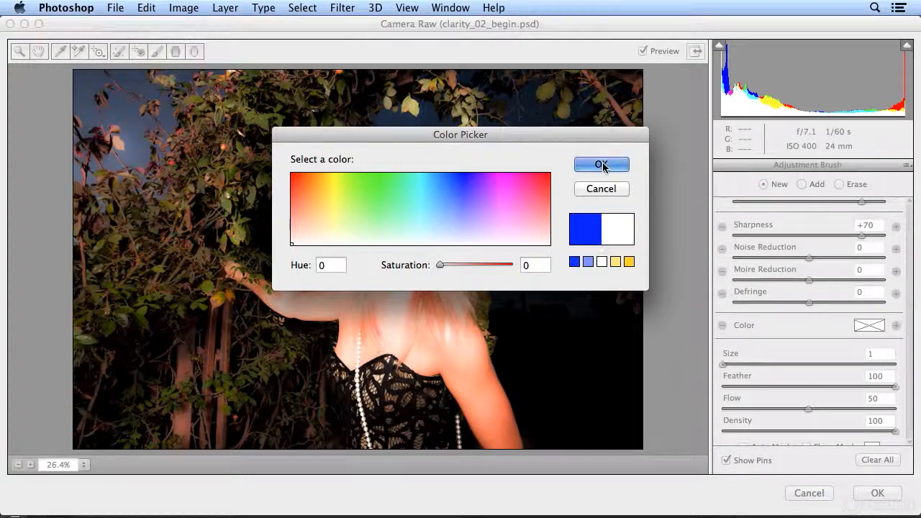
left_click(599, 164)
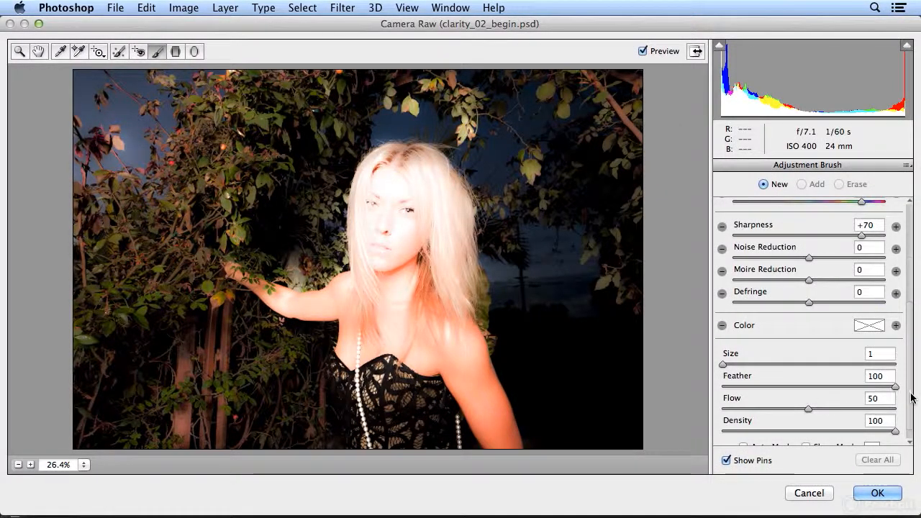
Set the Adjustment Brush size to 29.
scroll(913, 396, "down", 2)
left_click_drag(725, 351, 804, 350)
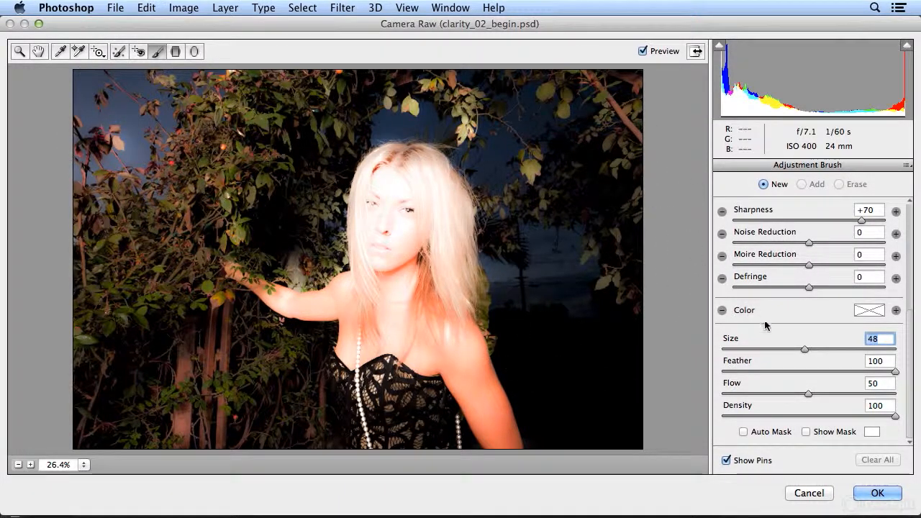
left_click_drag(805, 351, 771, 350)
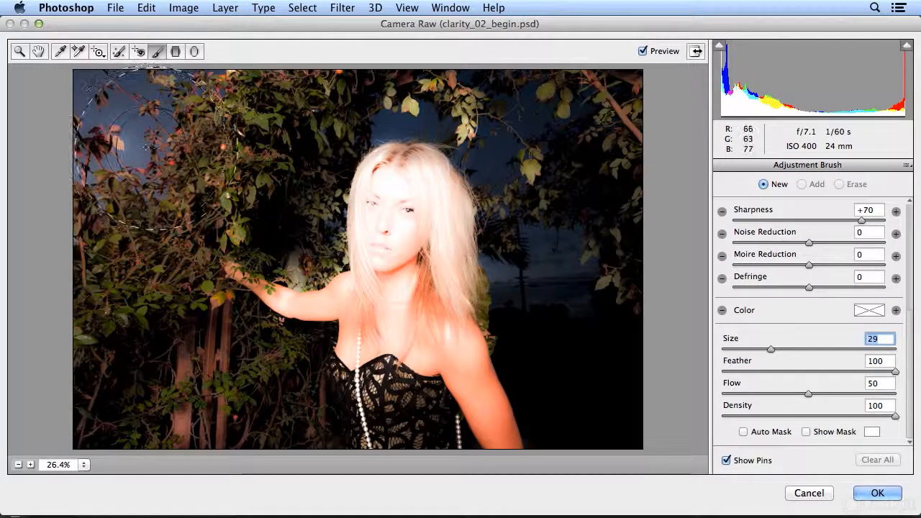
Set the brush's Exposure to -2.50 and reset its Highlights, Shadows, Saturation and Sharpness to 0.
scroll(912, 358, "up", 5)
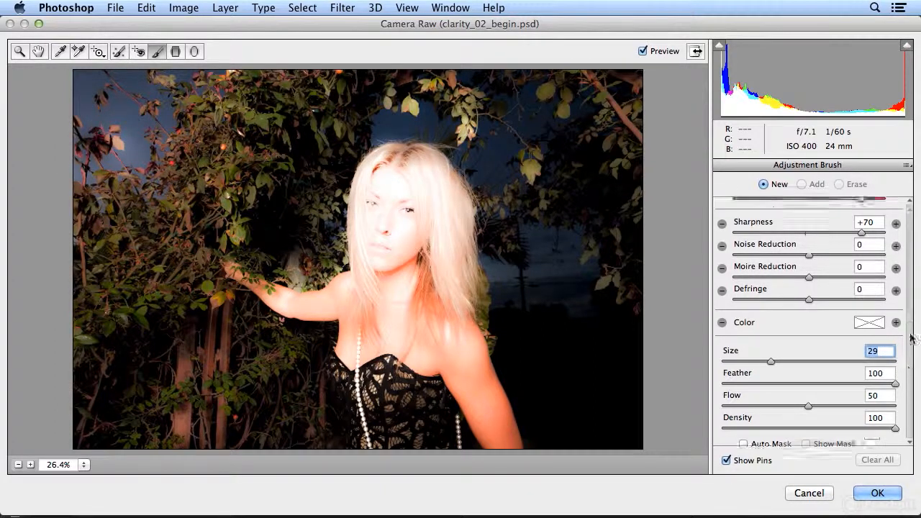
left_click_drag(855, 281, 762, 281)
double_click(759, 321)
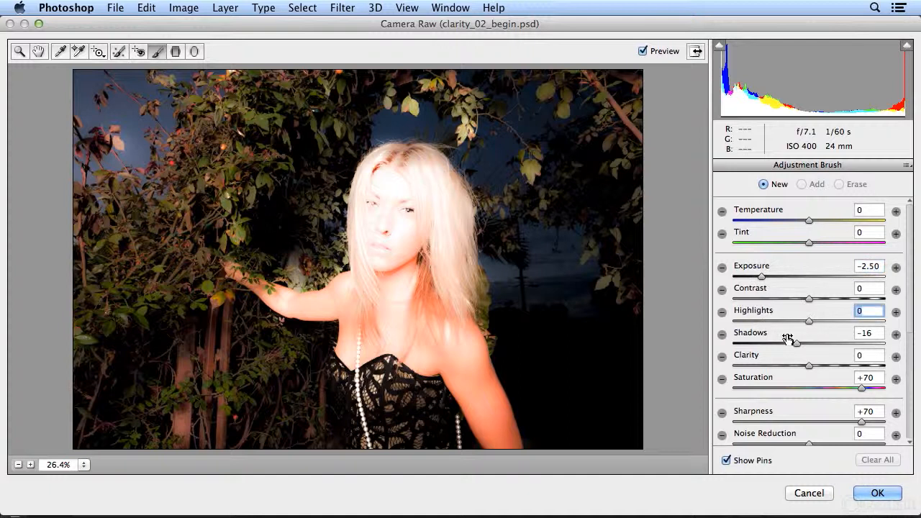
double_click(797, 343)
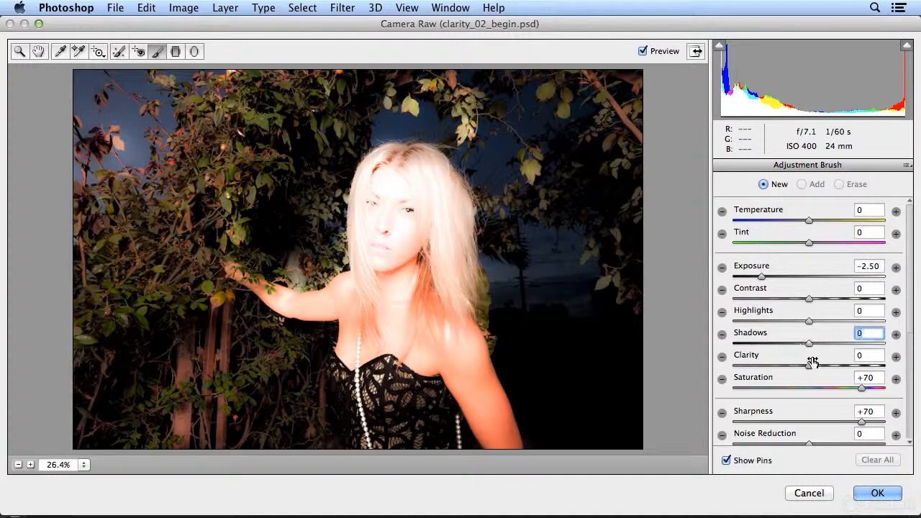
double_click(860, 388)
left_click(863, 422)
double_click(862, 421)
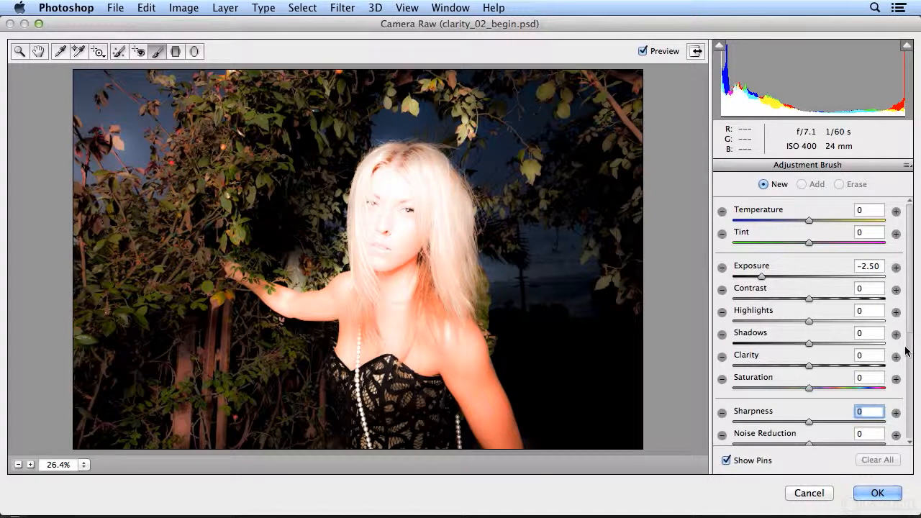
Paint the darkening adjustment over the foliage and sky around the woman, reducing the brush size to 13 for closer areas.
mouse_move(911, 319)
left_mouse_down()
mouse_move(911, 419)
mouse_move(907, 267)
left_mouse_up()
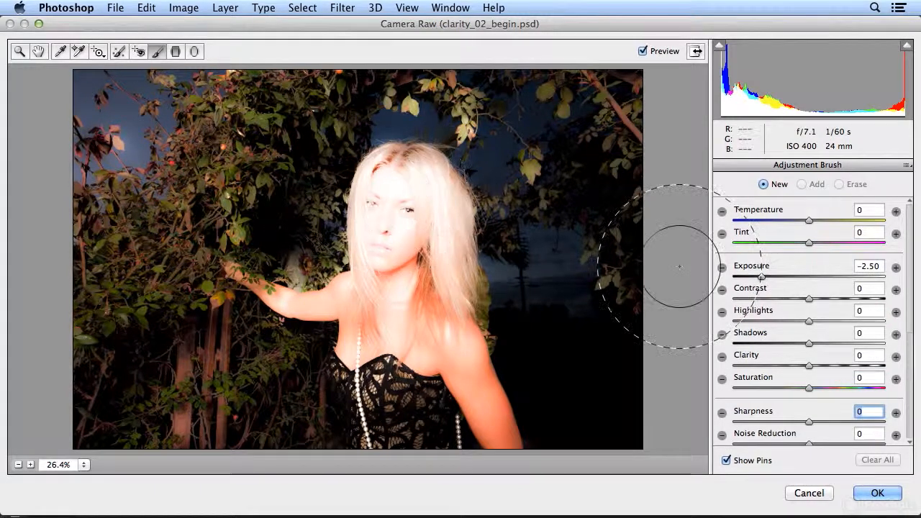
mouse_move(191, 144)
left_mouse_down()
mouse_move(153, 160)
mouse_move(108, 144)
mouse_move(119, 169)
mouse_move(108, 291)
mouse_move(112, 332)
mouse_move(202, 439)
mouse_move(173, 180)
mouse_move(164, 185)
mouse_move(176, 173)
left_mouse_up()
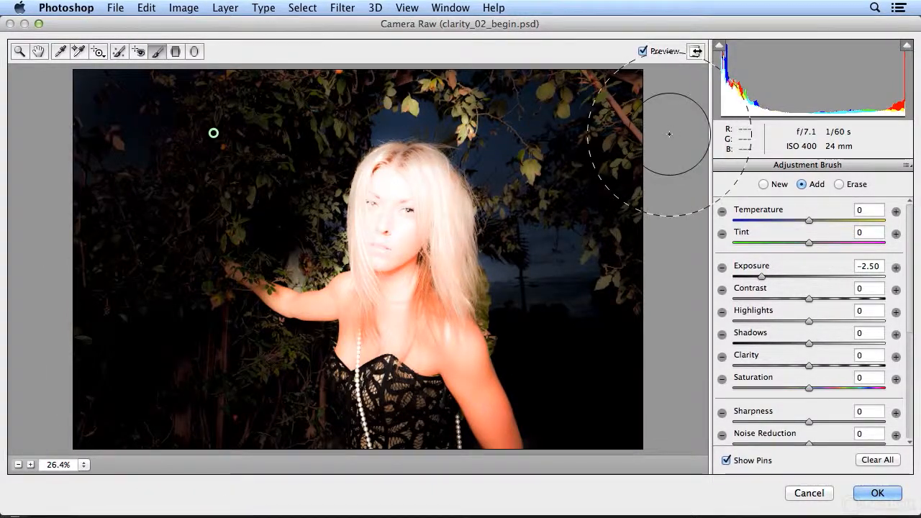
scroll(908, 391, "down", 3)
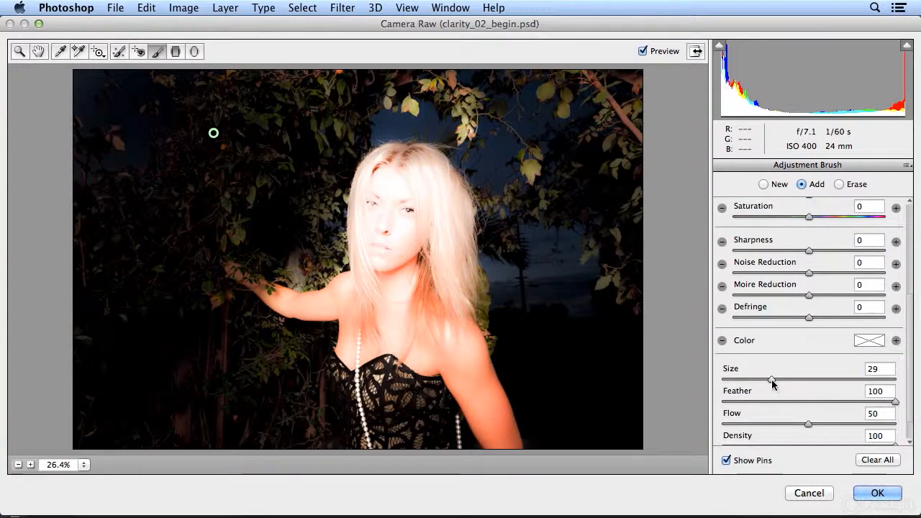
left_click_drag(746, 380, 744, 381)
mouse_move(348, 101)
left_mouse_down()
mouse_move(380, 92)
mouse_move(242, 100)
mouse_move(317, 180)
mouse_move(317, 241)
mouse_move(304, 259)
mouse_move(302, 249)
mouse_move(352, 215)
mouse_move(389, 79)
mouse_move(461, 101)
mouse_move(500, 144)
mouse_move(527, 267)
mouse_move(570, 397)
left_mouse_up()
mouse_move(581, 206)
left_mouse_down()
mouse_move(624, 171)
mouse_move(625, 135)
mouse_move(641, 398)
mouse_move(637, 171)
mouse_move(606, 397)
left_mouse_up()
mouse_move(520, 328)
left_mouse_down()
mouse_move(511, 303)
mouse_move(524, 329)
mouse_move(626, 295)
mouse_move(603, 187)
left_mouse_up()
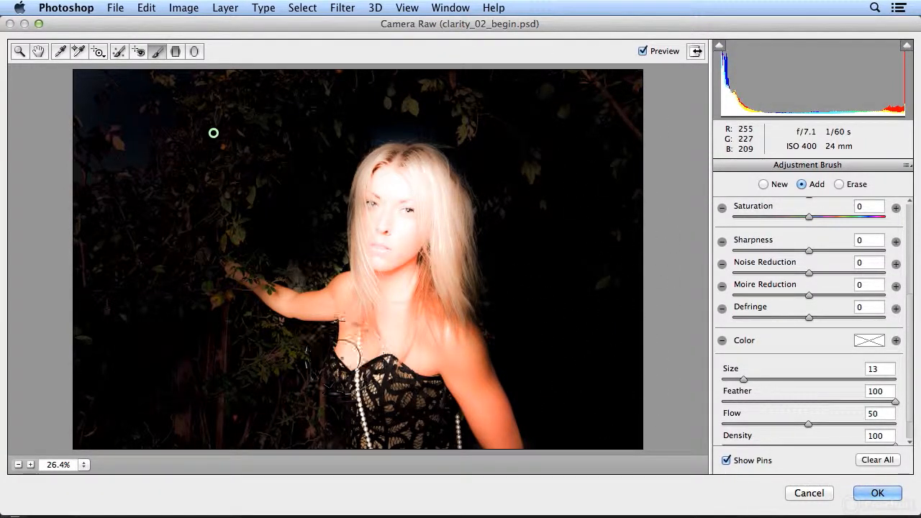
Extend the brushed darkening around the woman's outstretched arm and the edges of her hair, and set its Exposure to -3.60.
mouse_move(298, 363)
left_mouse_down()
mouse_move(232, 339)
mouse_move(277, 383)
mouse_move(282, 444)
mouse_move(284, 393)
mouse_move(200, 312)
left_mouse_up()
mouse_move(280, 248)
left_mouse_down()
mouse_move(311, 257)
mouse_move(313, 220)
mouse_move(304, 242)
mouse_move(304, 233)
mouse_move(327, 155)
mouse_move(374, 123)
mouse_move(338, 121)
mouse_move(468, 108)
mouse_move(520, 213)
mouse_move(521, 325)
left_mouse_up()
mouse_move(498, 135)
left_mouse_down()
mouse_move(404, 110)
mouse_move(331, 131)
mouse_move(307, 211)
mouse_move(311, 271)
mouse_move(279, 266)
left_mouse_up()
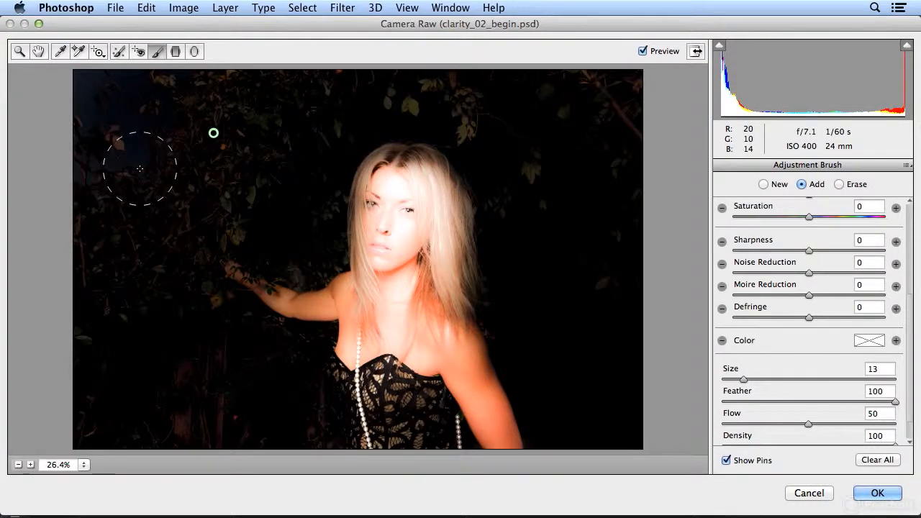
left_click_drag(909, 296, 912, 205)
left_click_drag(765, 282, 741, 285)
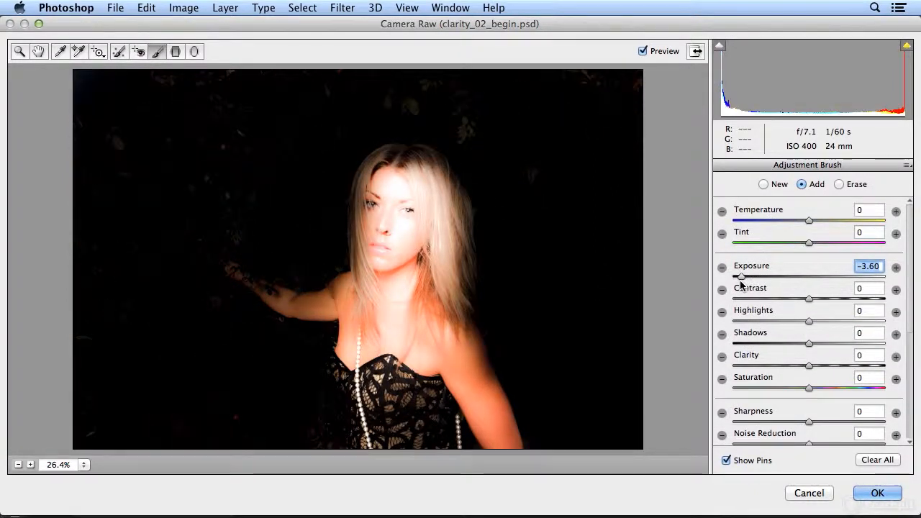
Switch the Adjustment Brush to Erase, resize it, and remove the darkening from the woman's face, neck and chest.
left_click(840, 184)
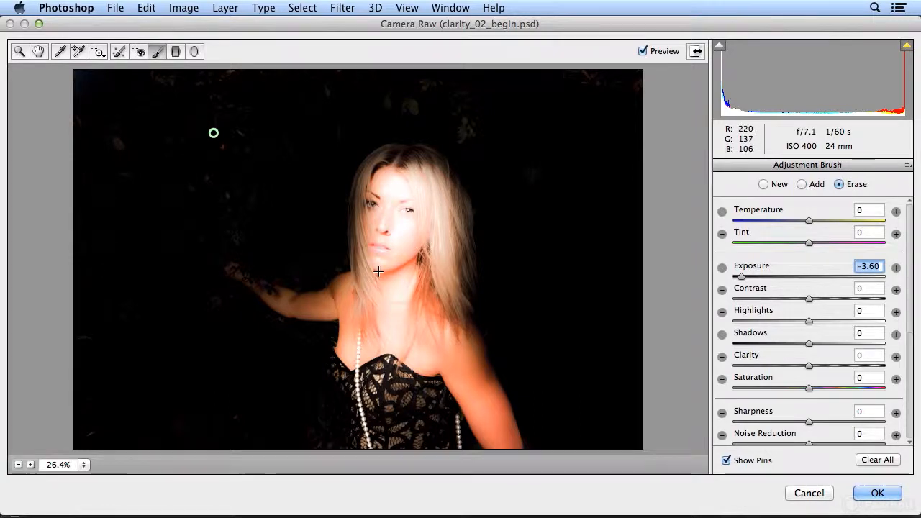
key("bracketright")
key("bracketright")
key("bracketright")
key("bracketright")
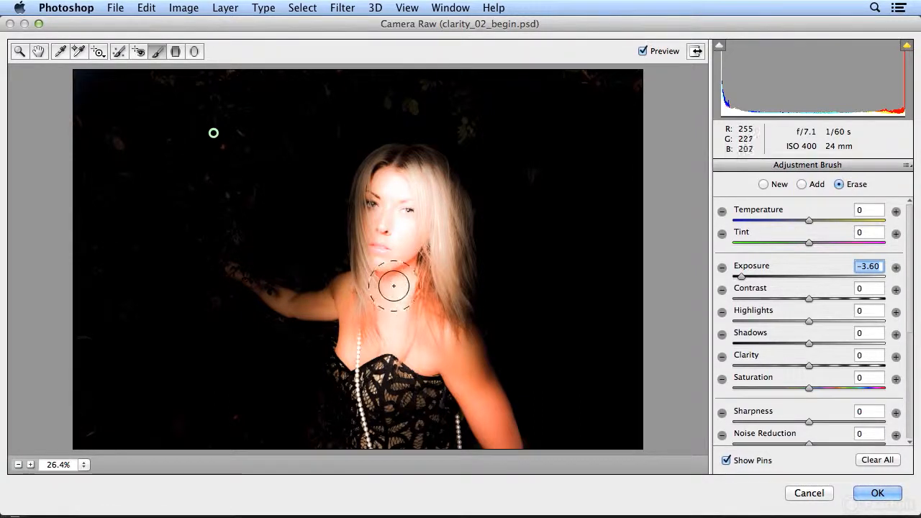
mouse_move(387, 283)
left_mouse_down()
mouse_move(389, 196)
mouse_move(380, 219)
mouse_move(382, 204)
mouse_move(389, 180)
mouse_move(406, 172)
mouse_move(426, 194)
mouse_move(441, 331)
mouse_move(439, 342)
mouse_move(423, 334)
mouse_move(389, 302)
mouse_move(382, 282)
mouse_move(376, 308)
mouse_move(392, 342)
left_mouse_up()
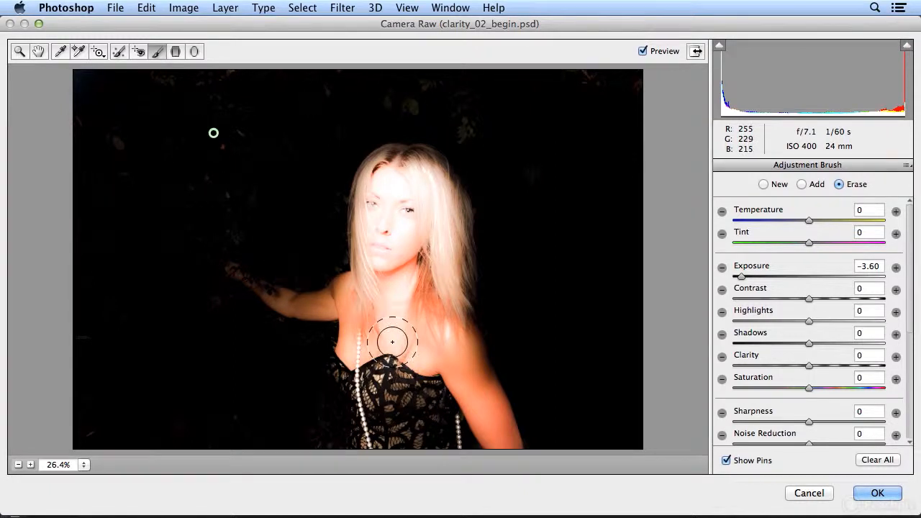
Step backward and forward through the recent brush edits to compare the darkened and erased versions, ending on the latest version.
key("super+z")
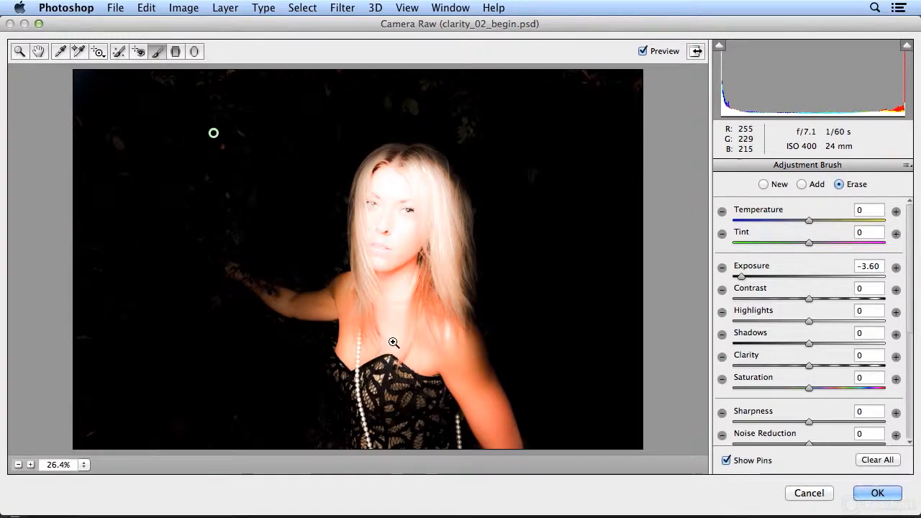
key("alt+super+z")
key("super+z")
key("super+z")
key("super+z")
key("alt+super+z")
key("alt+super+z")
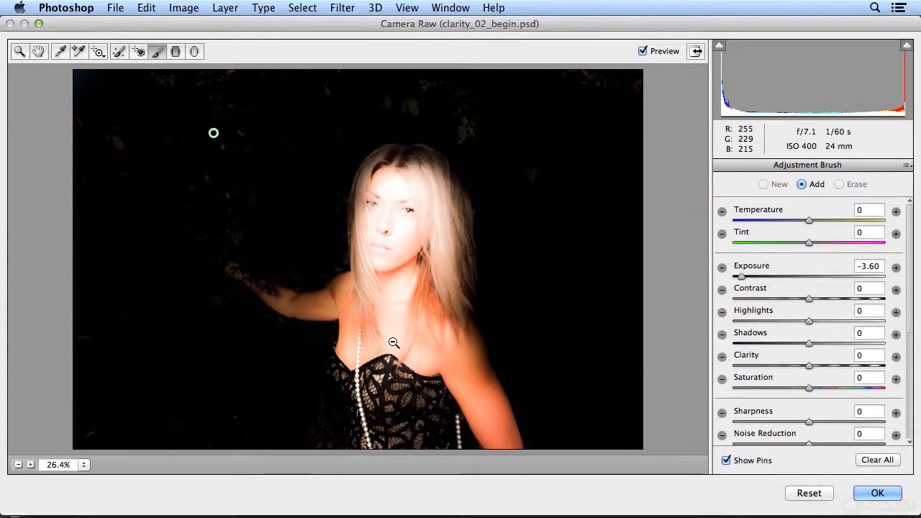
key("alt+super+z")
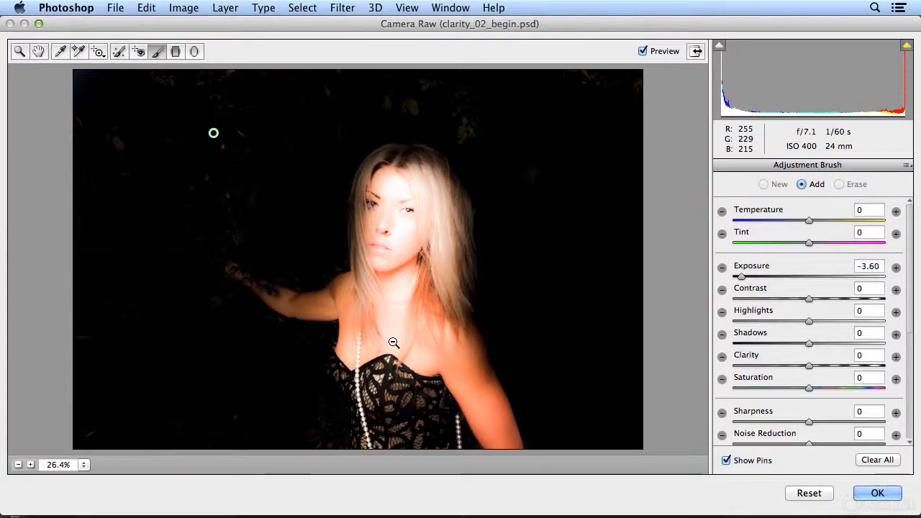
key("alt+super+z")
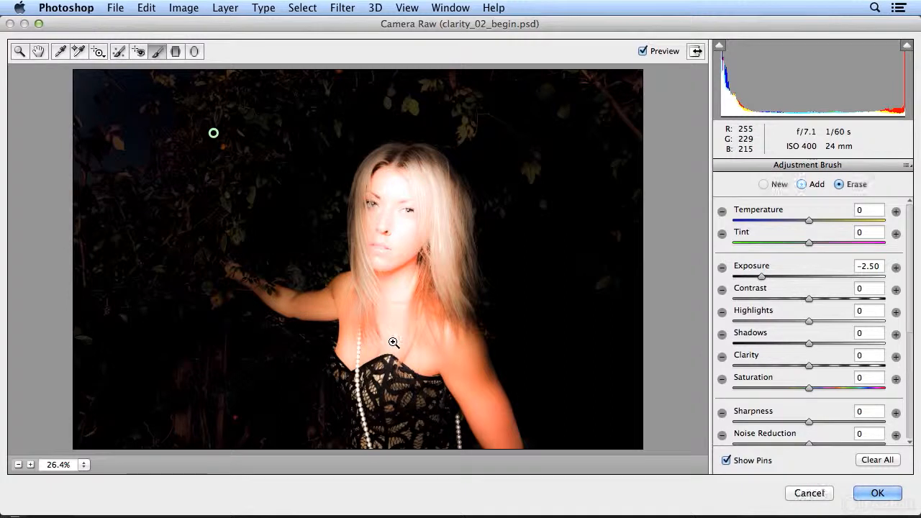
key("shift+super+z")
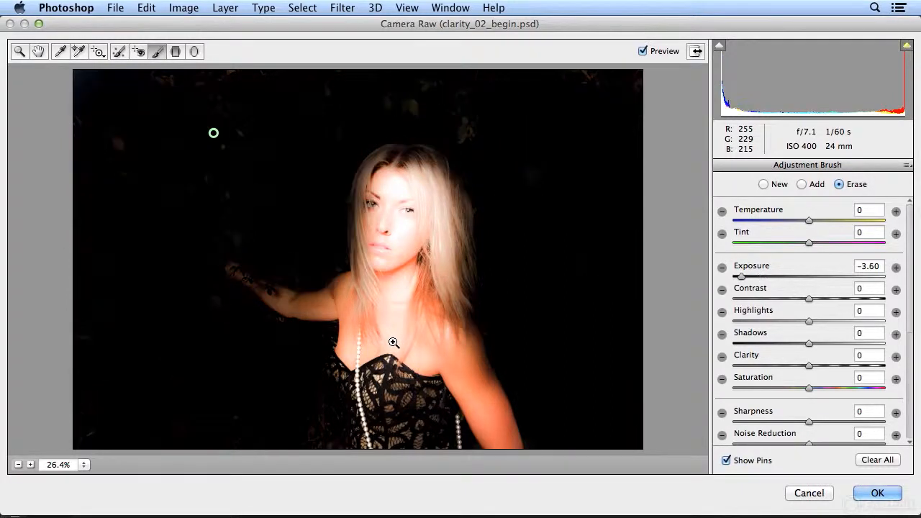
key("shift+super+z")
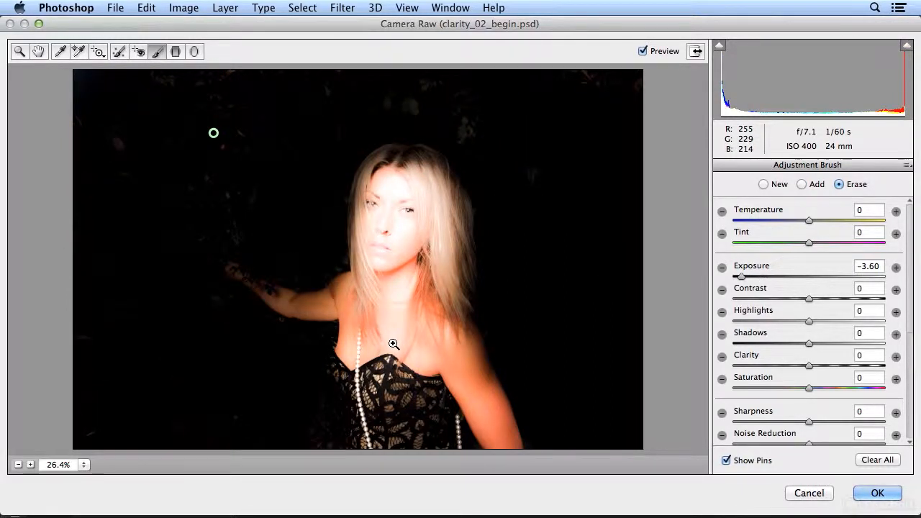
key("shift+super+z")
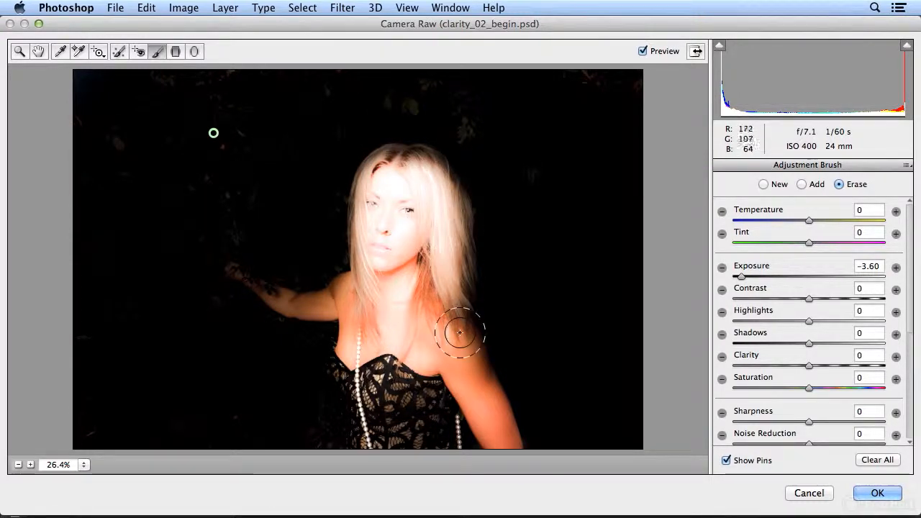
Leave the Adjustment Brush and soften the bright tones in the Basic settings with Highlights at -3 and Whites at +25.
left_click(39, 51)
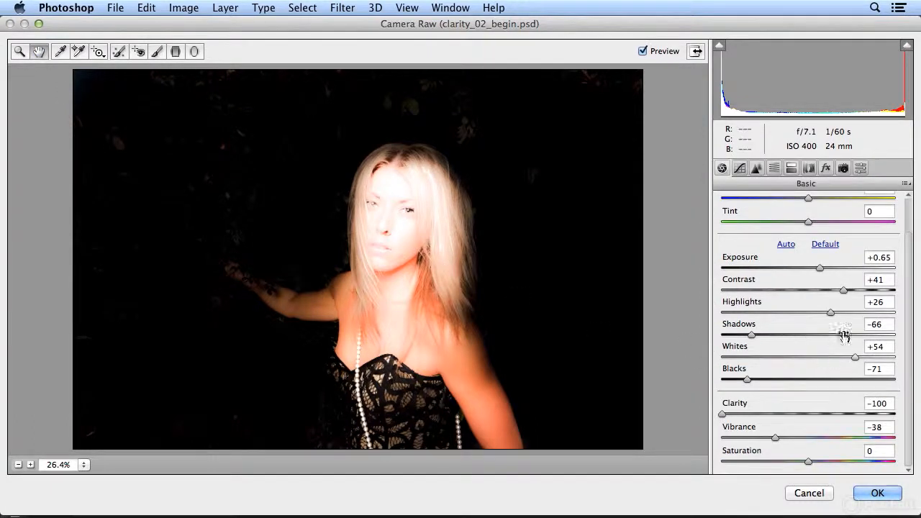
left_click_drag(831, 313, 806, 315)
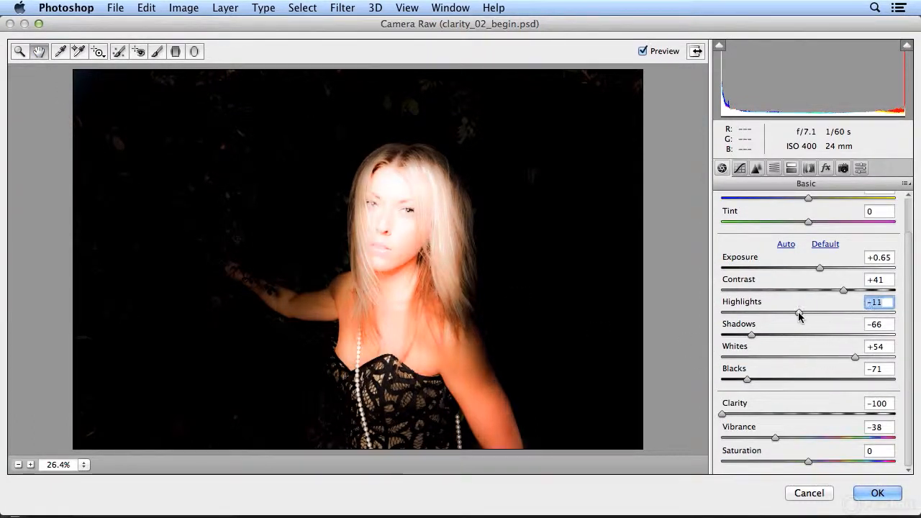
left_click_drag(858, 360, 831, 360)
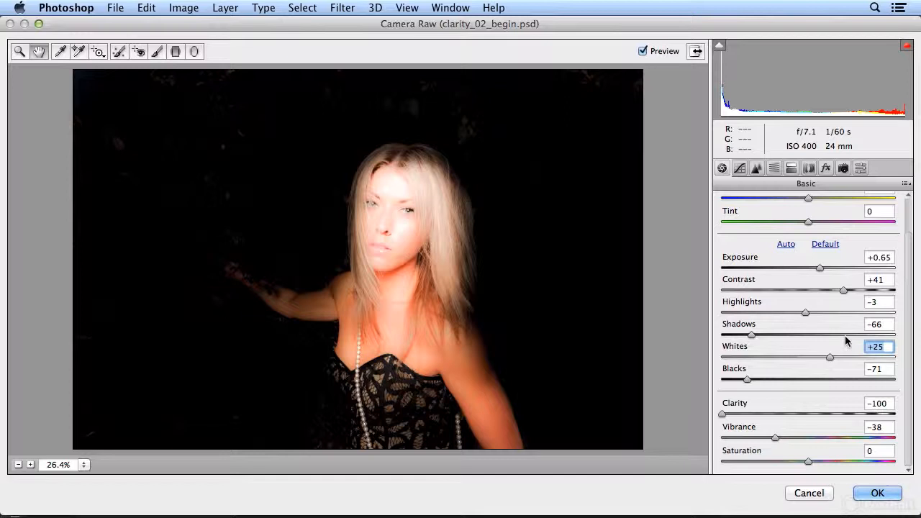
left_click(861, 170)
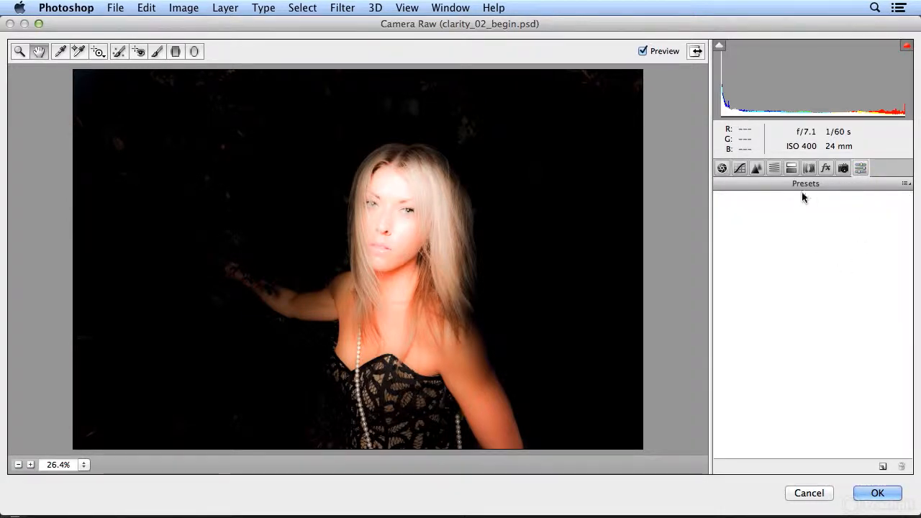
left_click(722, 168)
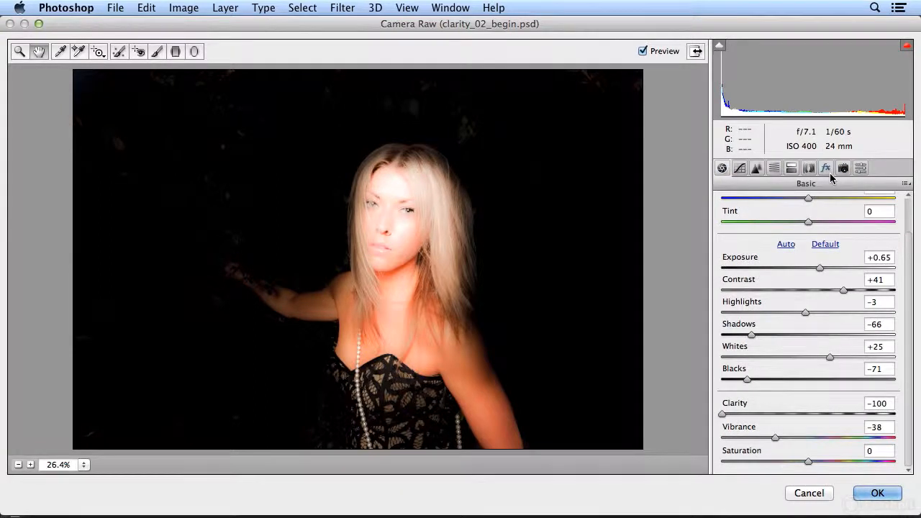
left_click(792, 169)
left_click(810, 170)
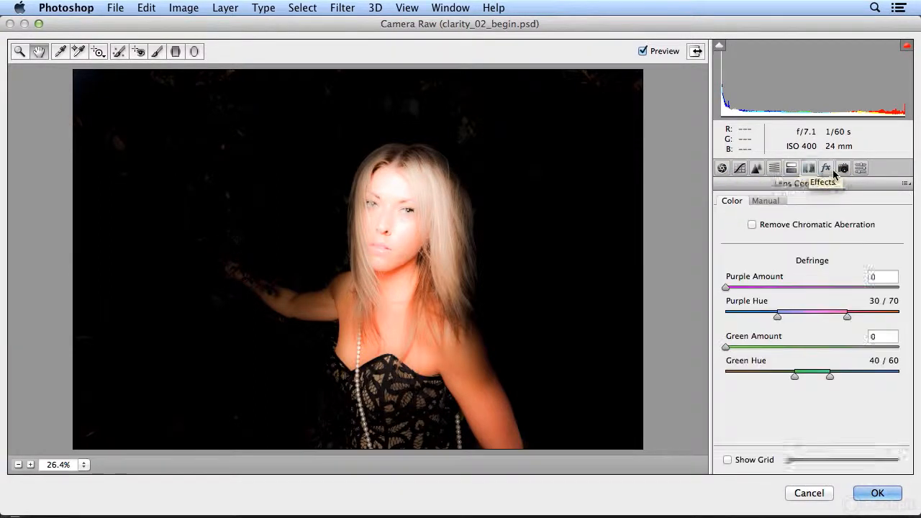
left_click(844, 169)
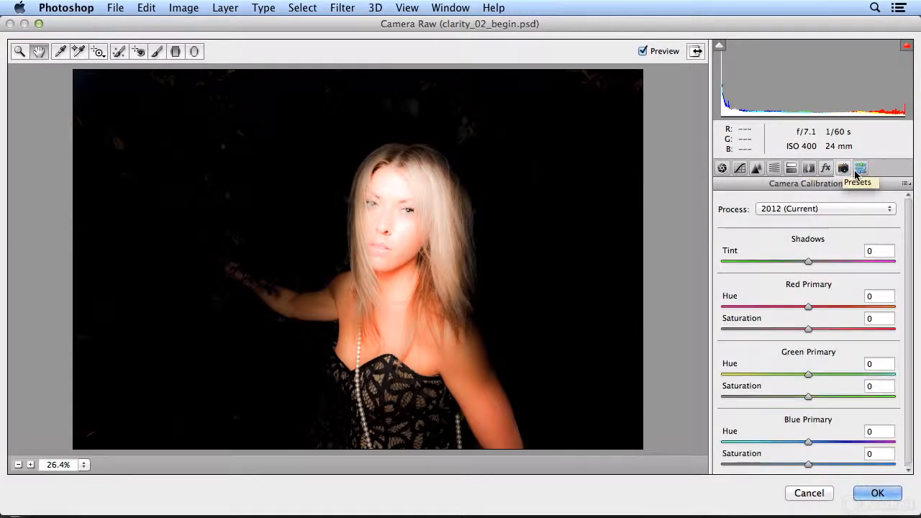
Save all the current Camera Raw settings as a new preset named "dark ethereal".
left_click(859, 170)
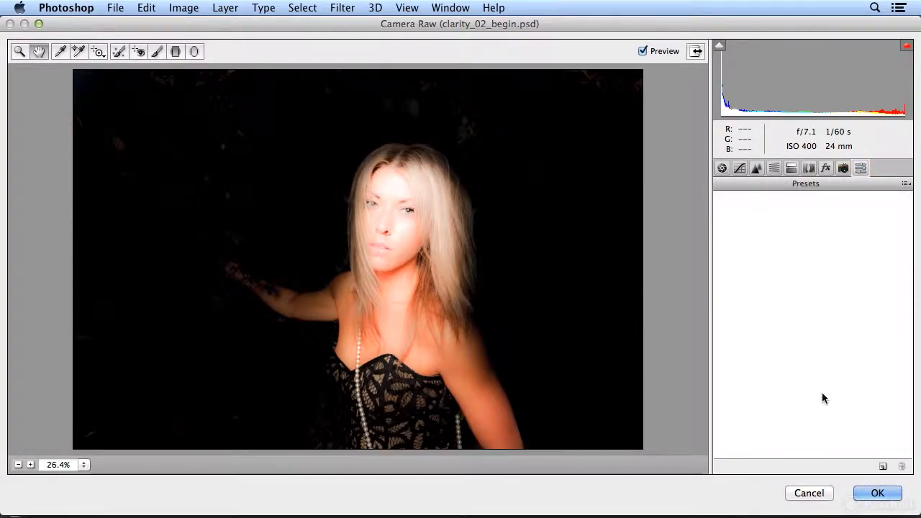
left_click(883, 468)
type("da")
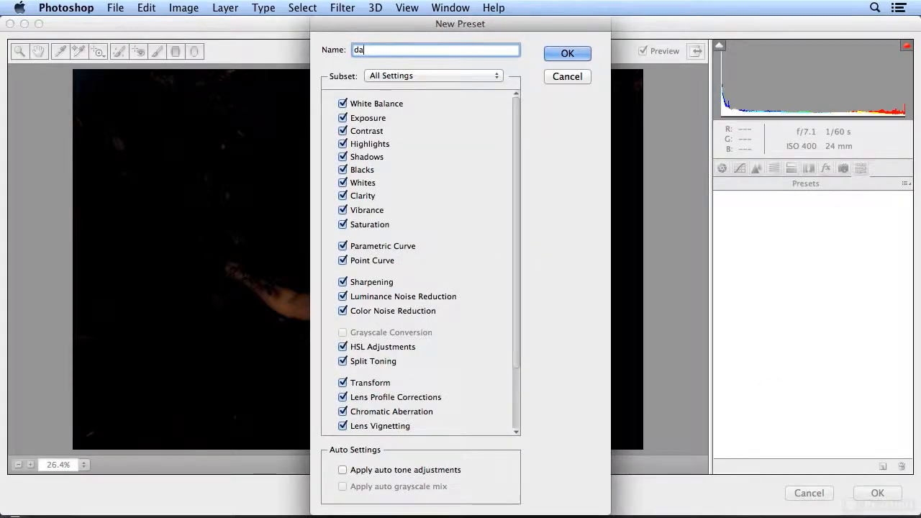
type("rk ethereal")
left_click(568, 54)
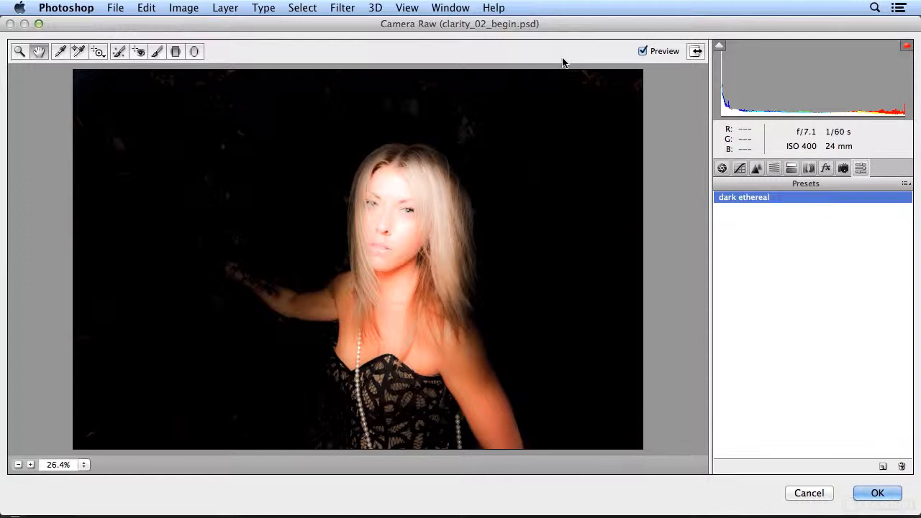
Give the portrait a gritty look in the Basic settings with Clarity at +100, Blacks at -83 and Vibrance at -56.
left_click(722, 168)
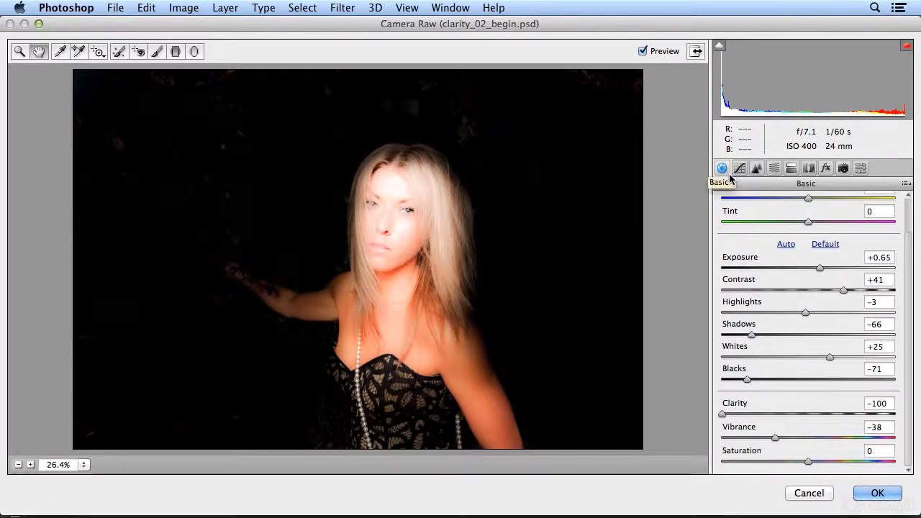
left_click(725, 416)
left_click_drag(764, 416, 907, 430)
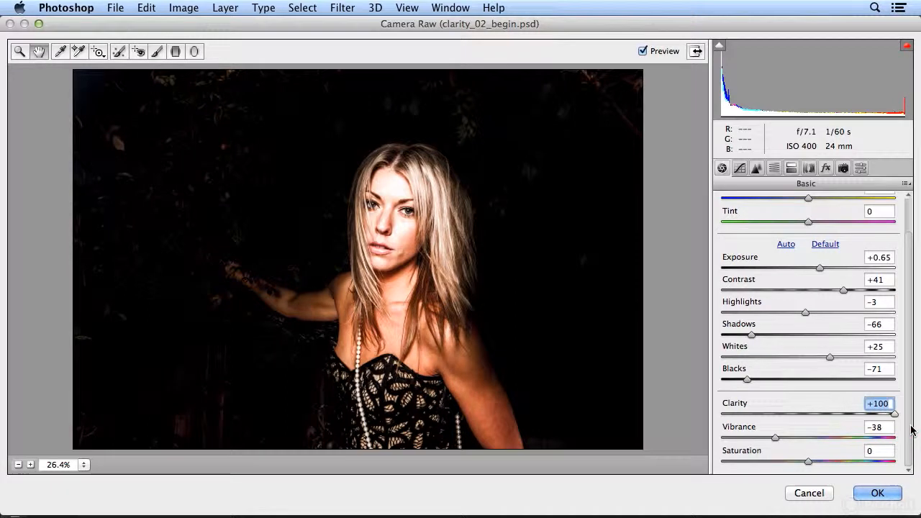
mouse_move(775, 438)
left_mouse_down()
mouse_move(809, 447)
mouse_move(769, 441)
mouse_move(778, 441)
left_mouse_up()
mouse_move(749, 380)
left_mouse_down()
mouse_move(790, 383)
mouse_move(724, 382)
mouse_move(736, 382)
left_mouse_up()
left_click_drag(776, 439, 766, 441)
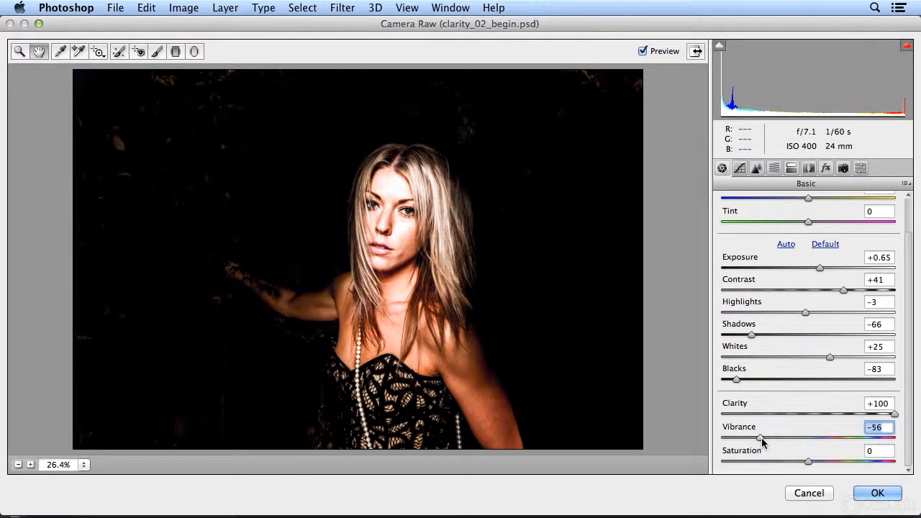
Try lighter Shadows, return them to -66, and set Highlights to +1.
left_click(755, 339)
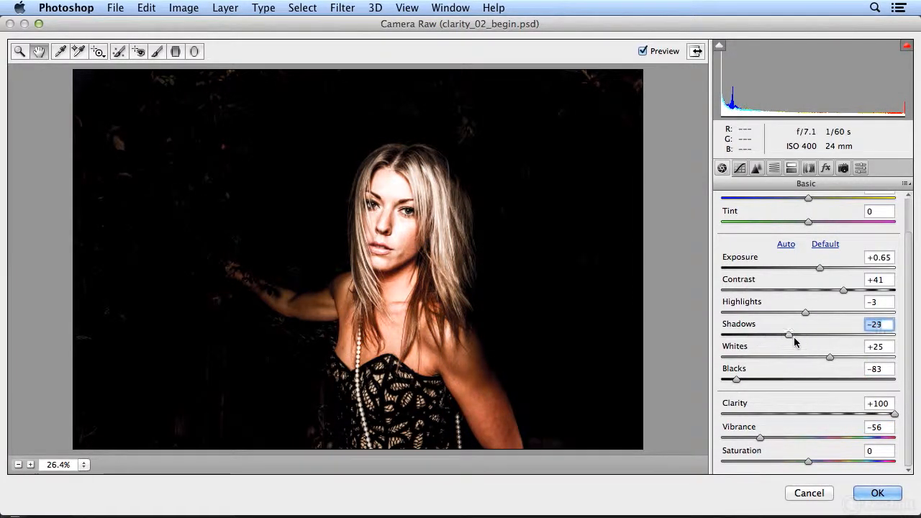
left_click_drag(795, 338, 756, 337)
left_click_drag(808, 315, 811, 325)
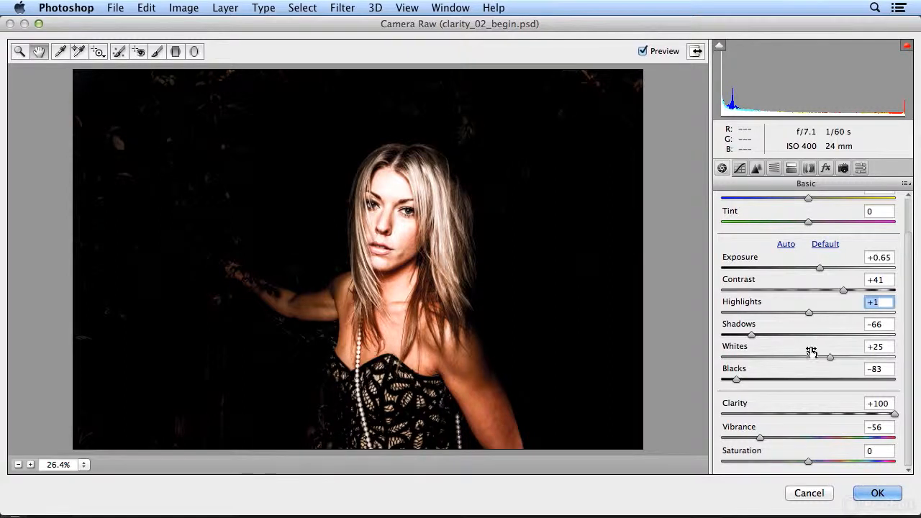
Save all the current Camera Raw settings as a second preset named "dark strong".
left_click(861, 169)
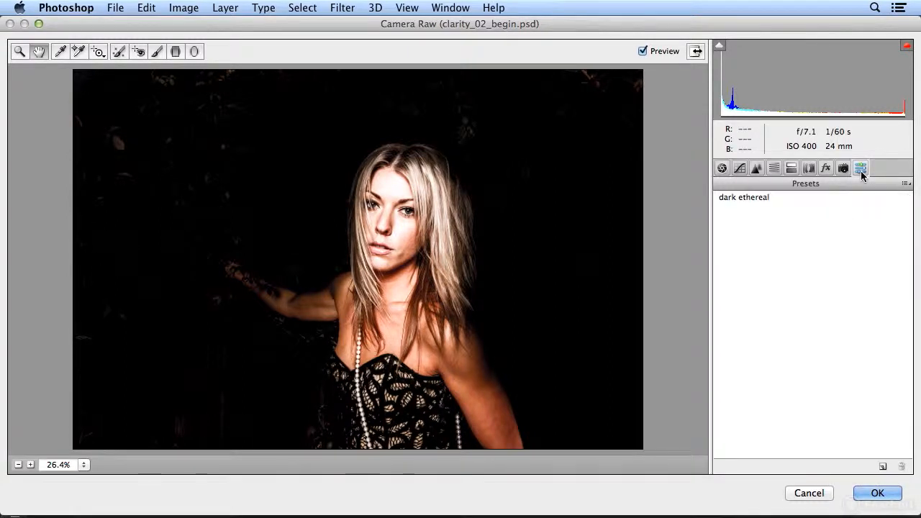
left_click(884, 468)
type("d")
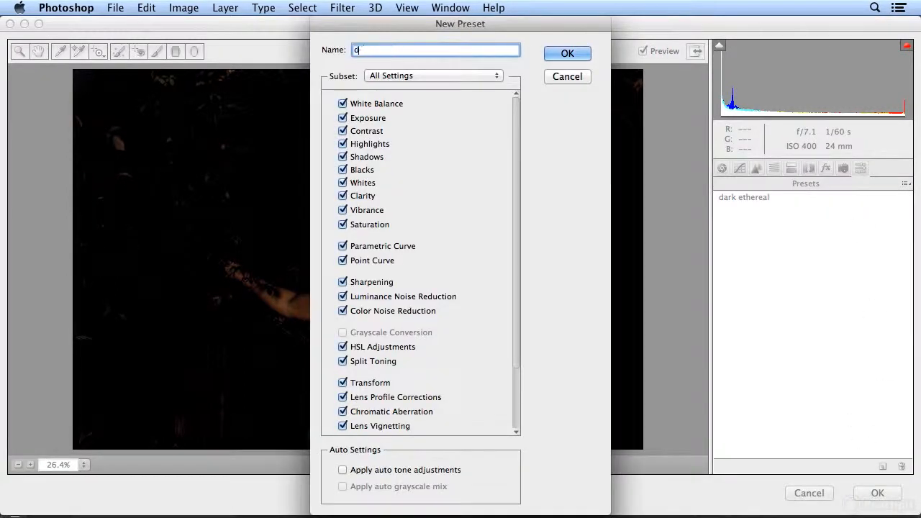
type("ark strong")
key("Return")
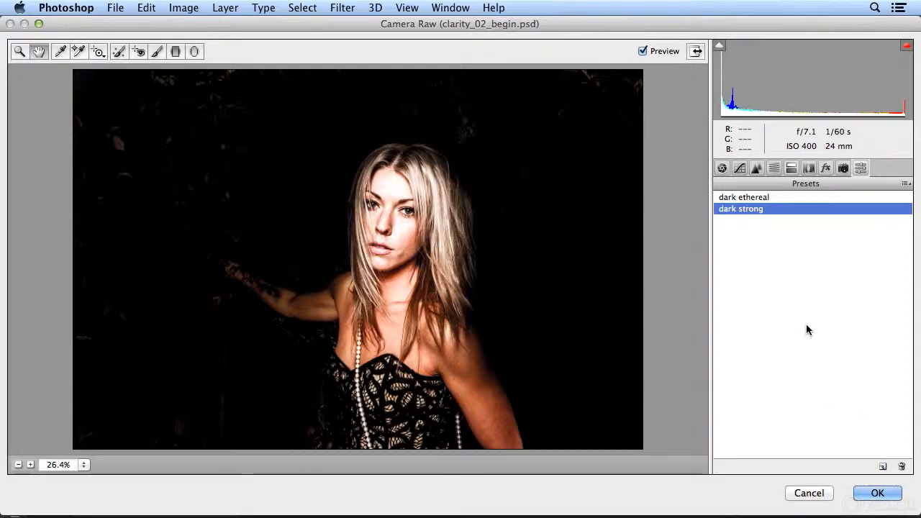
Start a new Adjustment Brush adjustment with a much smaller brush and paint it over both of the woman's eyes.
key("super+plus")
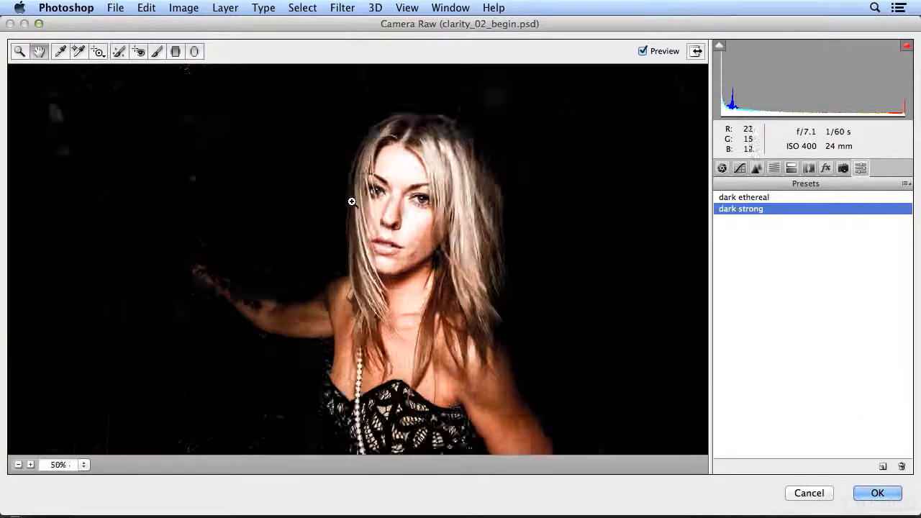
key("super+plus")
key("super+plus")
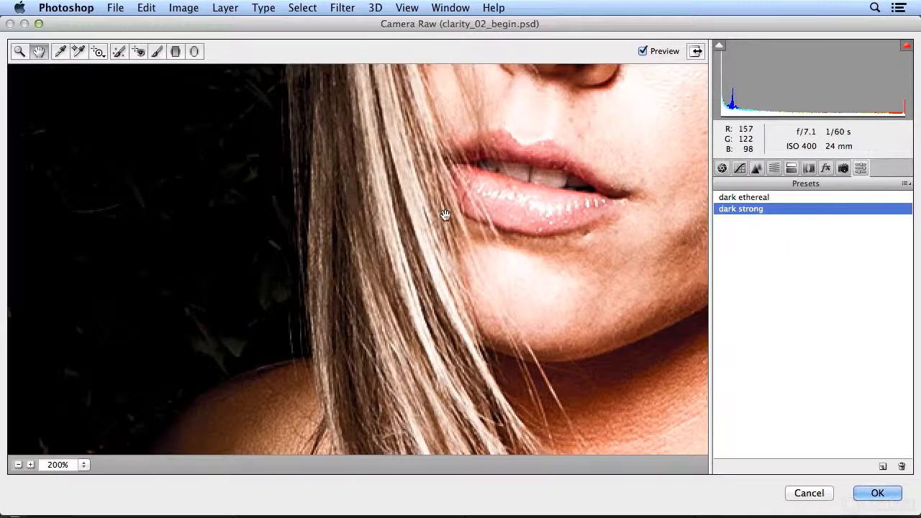
scroll(445, 216, "up", 10)
scroll(446, 216, "down", 5)
scroll(432, 338, "right", 5)
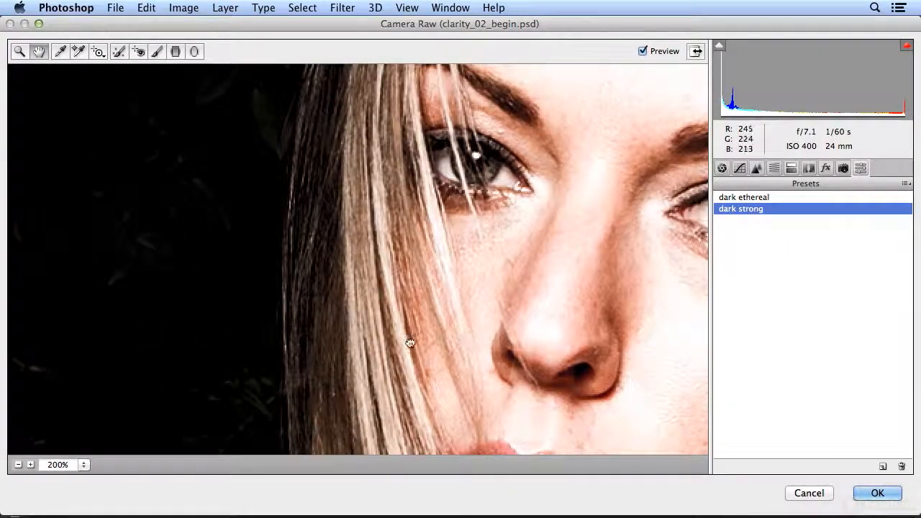
key("k")
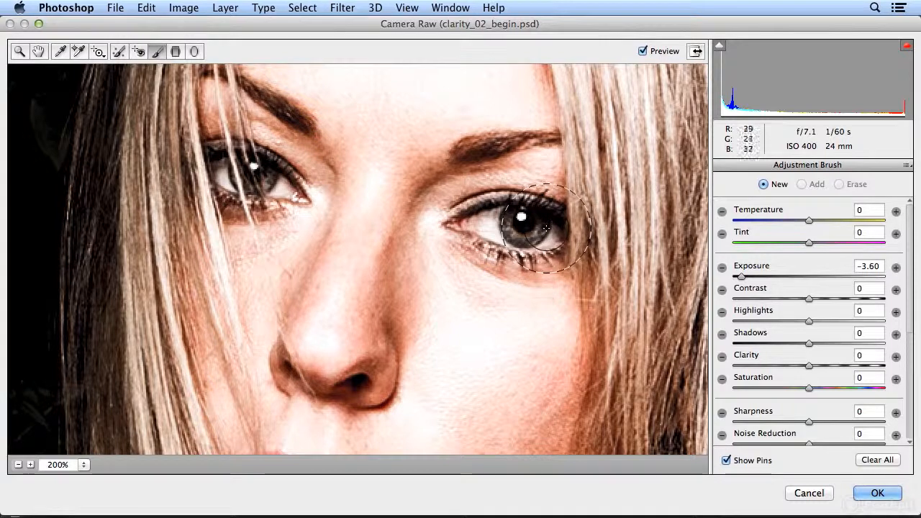
key("super+equal")
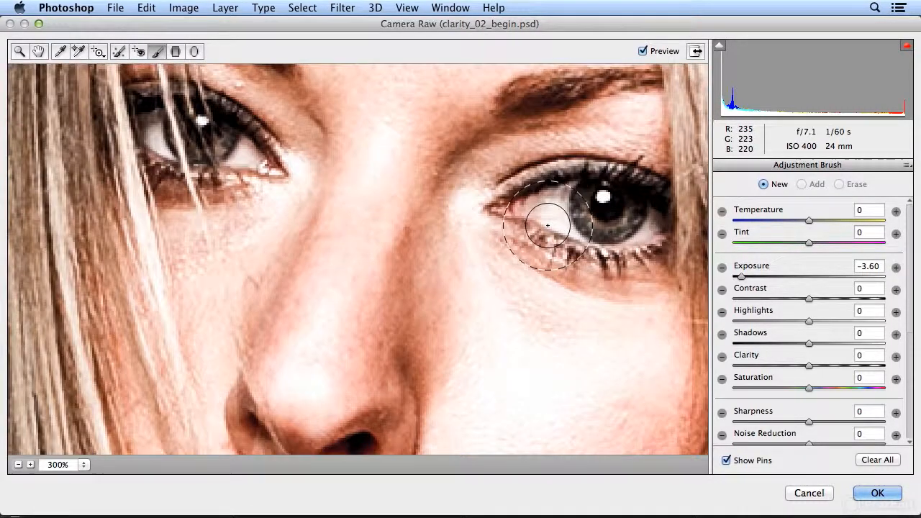
key("bracketleft")
key("bracketleft")
key("bracketleft")
key("bracketleft")
key("bracketleft")
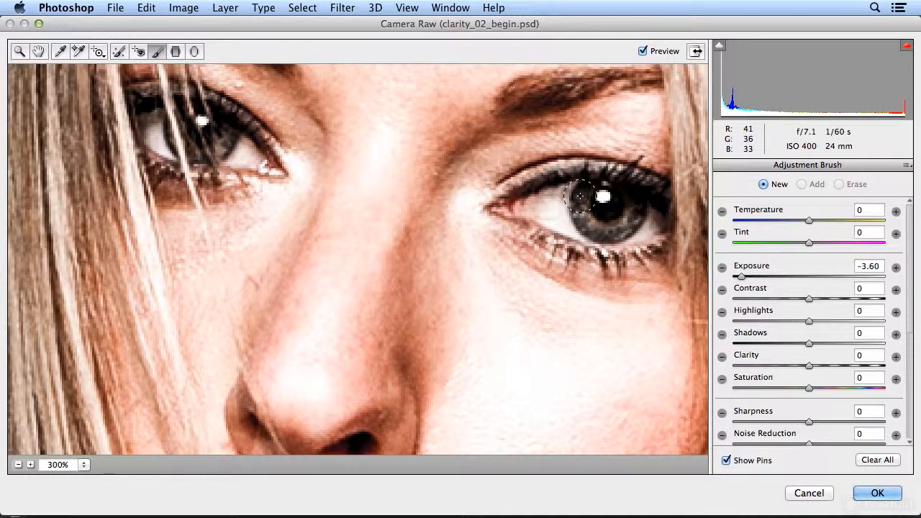
mouse_move(580, 196)
left_mouse_down()
mouse_move(576, 210)
mouse_move(591, 232)
mouse_move(634, 245)
mouse_move(626, 225)
mouse_move(554, 216)
mouse_move(547, 203)
mouse_move(553, 229)
mouse_move(567, 239)
left_mouse_up()
mouse_move(134, 140)
left_mouse_down()
mouse_move(238, 155)
mouse_move(153, 133)
mouse_move(162, 119)
mouse_move(173, 144)
mouse_move(244, 155)
left_mouse_up()
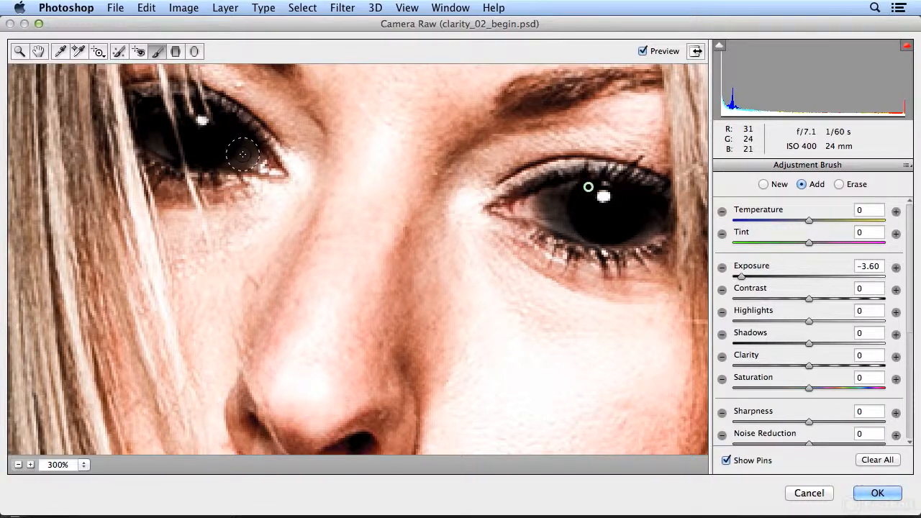
Switch the brush to Erase, and set the eye adjustment's Exposure to +1.60 and Shadows to -53.
left_click(840, 185)
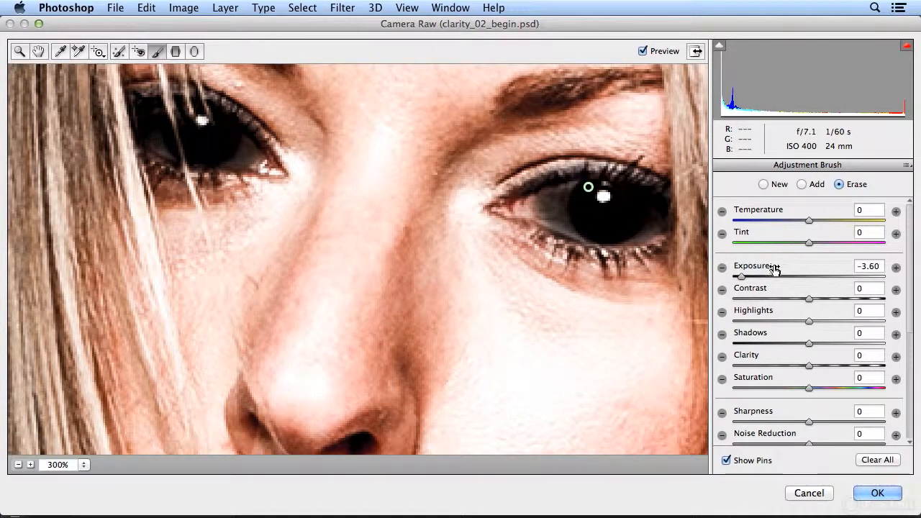
mouse_move(746, 280)
left_mouse_down()
mouse_move(856, 287)
mouse_move(803, 283)
mouse_move(844, 289)
left_mouse_up()
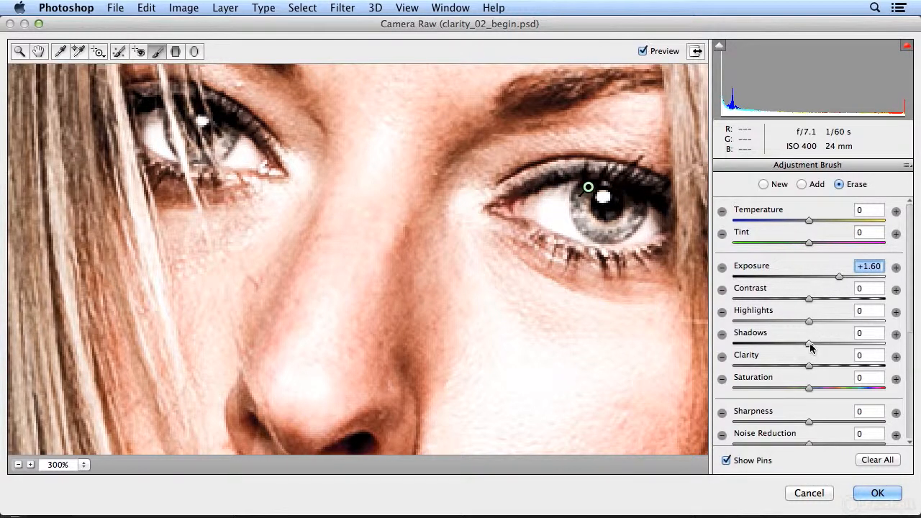
left_click_drag(810, 346, 771, 350)
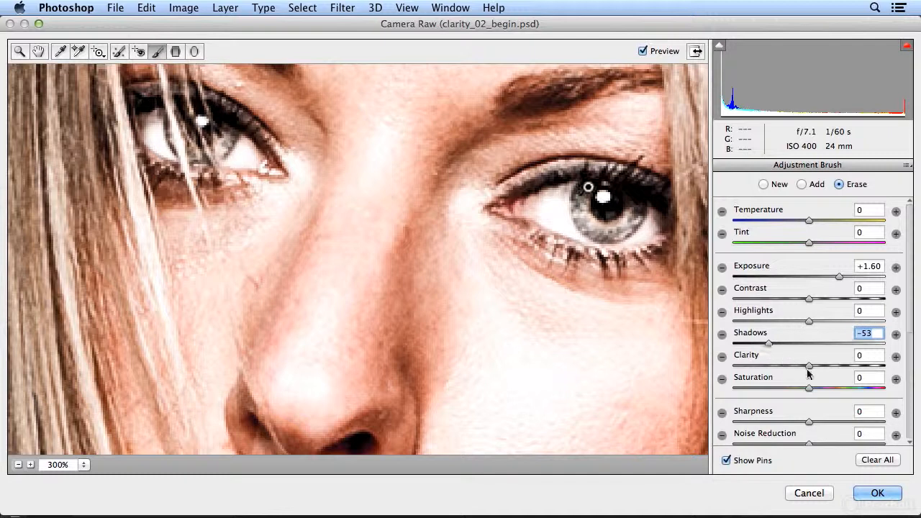
Set the eye adjustment's Contrast to +74, Exposure to +1.00 and Sharpness to +58.
mouse_move(812, 300)
left_mouse_down()
mouse_move(866, 300)
mouse_move(830, 277)
left_mouse_up()
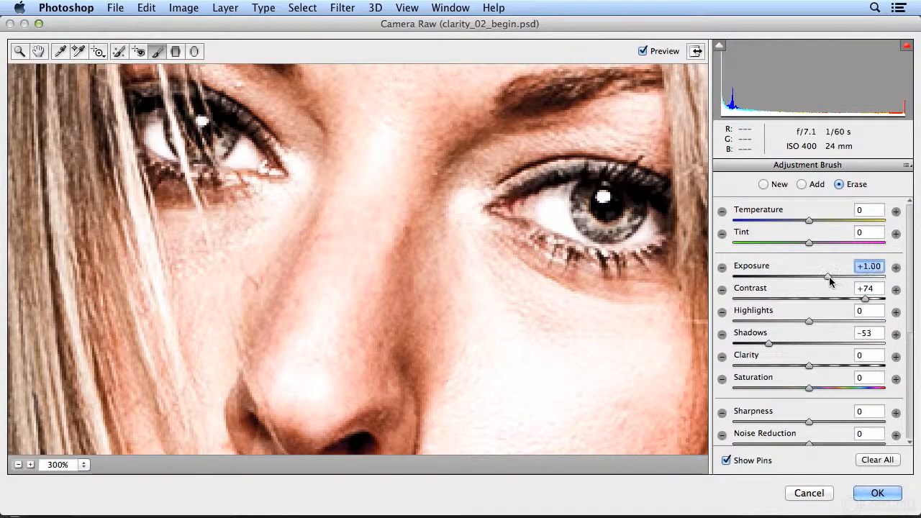
scroll(915, 402, "down", 5)
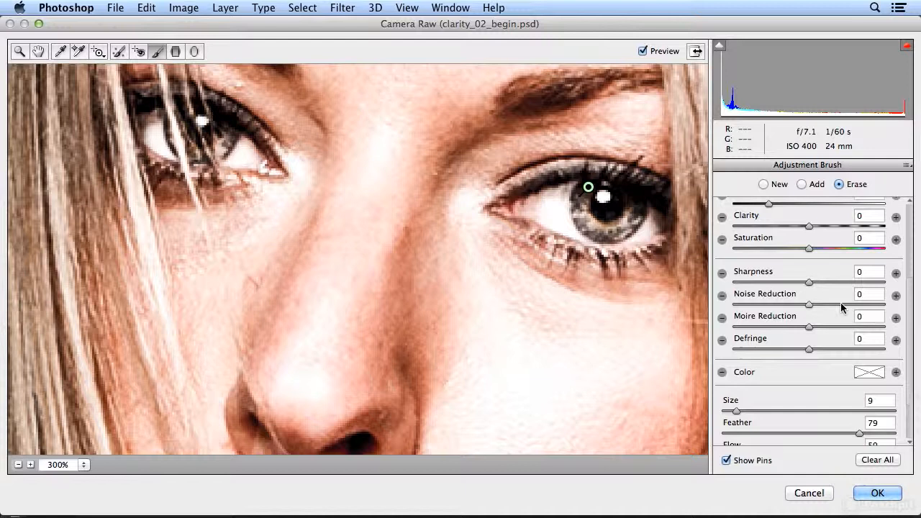
left_click_drag(809, 286, 854, 288)
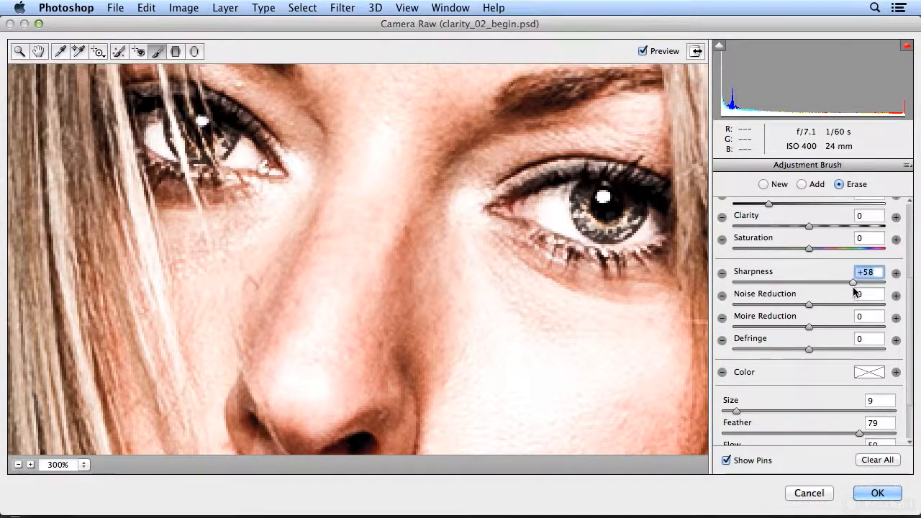
Compare the eyes with and without the Camera Raw edits by toggling the preview.
left_click(642, 51)
left_click(643, 51)
left_click(643, 52)
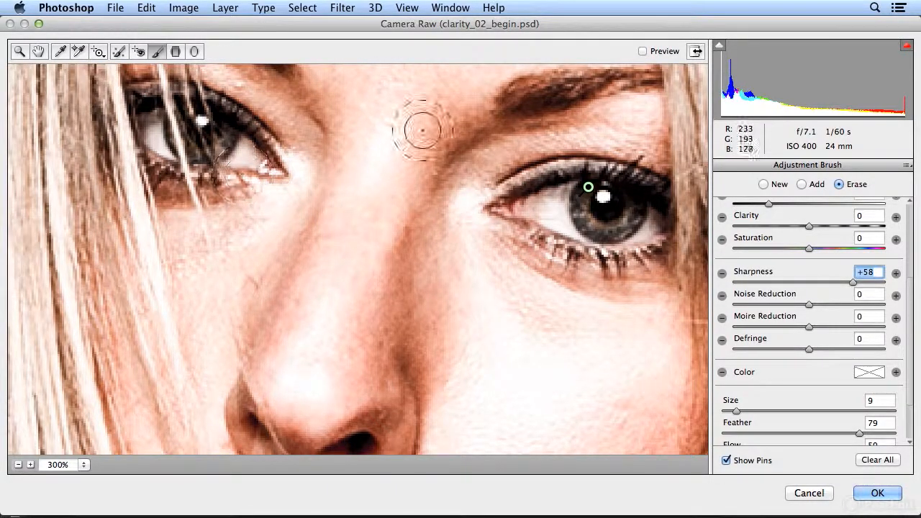
left_click(641, 50)
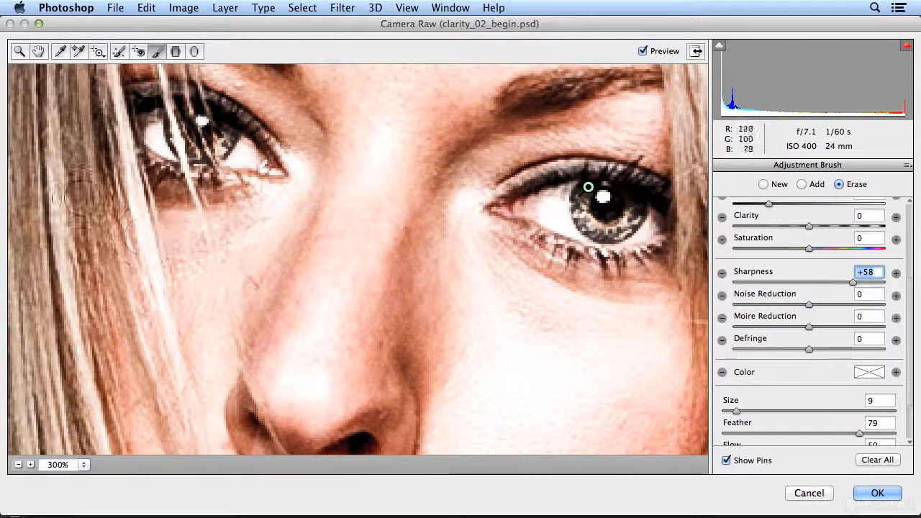
left_click_drag(592, 147, 481, 165)
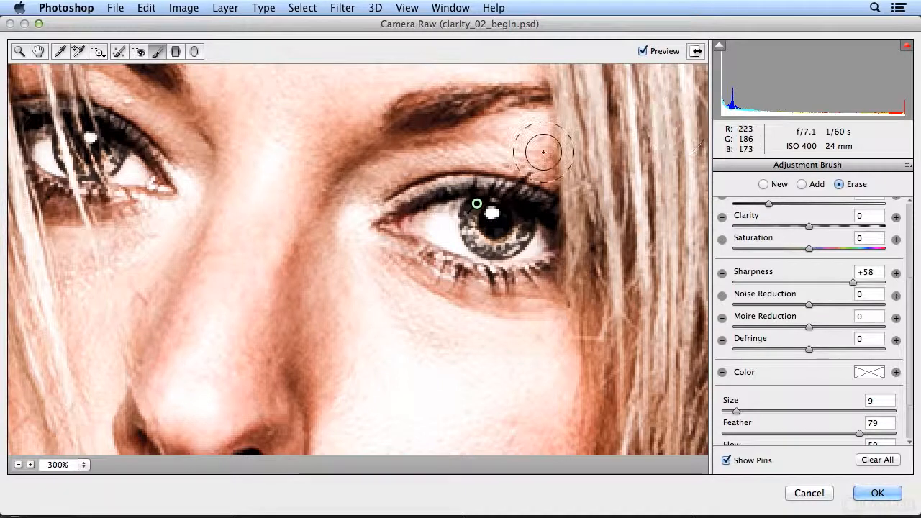
left_click(648, 51)
left_click(648, 51)
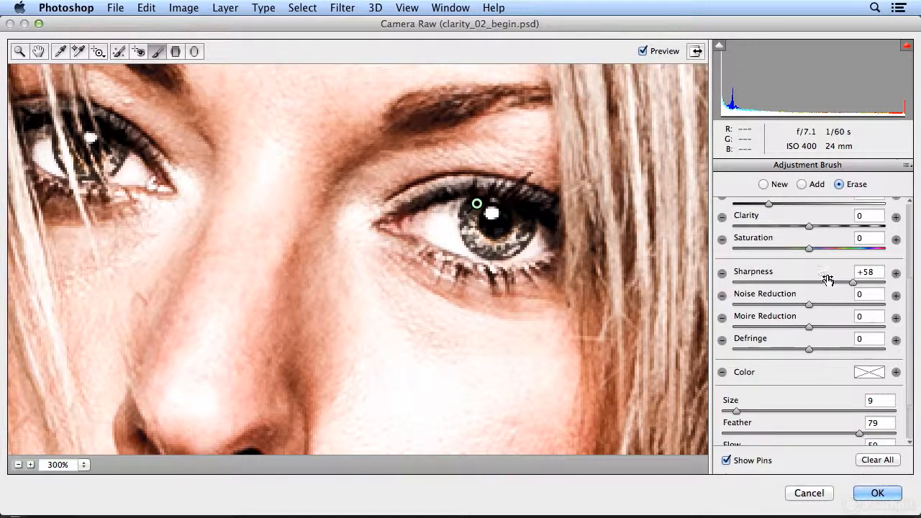
Tint the eye adjustment with a saturated blue color.
left_click(869, 373)
mouse_move(464, 175)
left_mouse_down()
mouse_move(470, 180)
mouse_move(445, 174)
left_mouse_up()
left_click(592, 164)
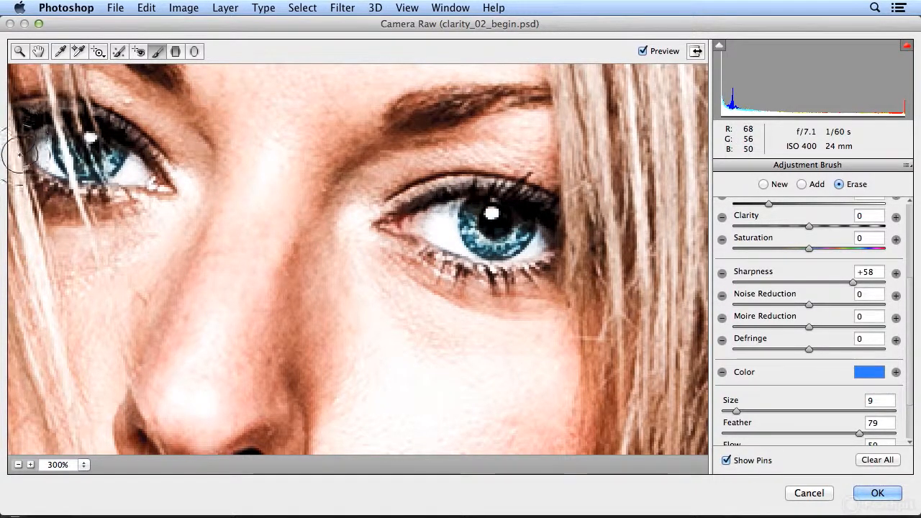
Erase stray blue tint around the eye partly covered by hair strands, reducing the eraser brush size to 1.
left_click_drag(45, 191, 83, 205)
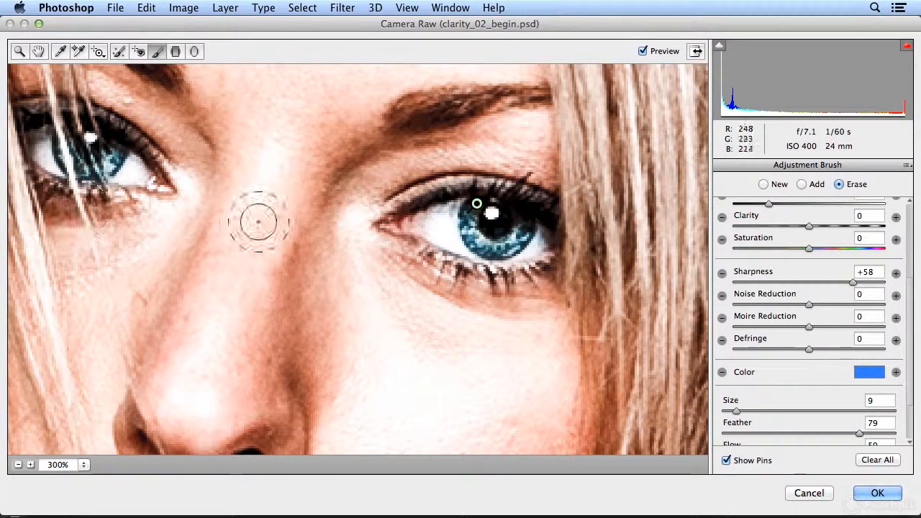
key("bracketleft")
key("bracketleft")
key("bracketleft")
key("bracketleft")
key("bracketleft")
key("bracketleft")
key("bracketleft")
key("bracketleft")
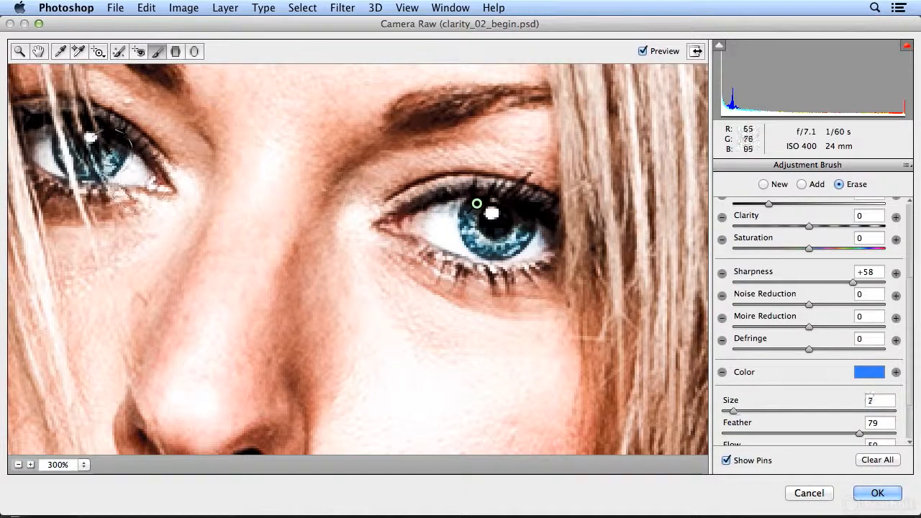
left_click_drag(88, 152, 101, 177)
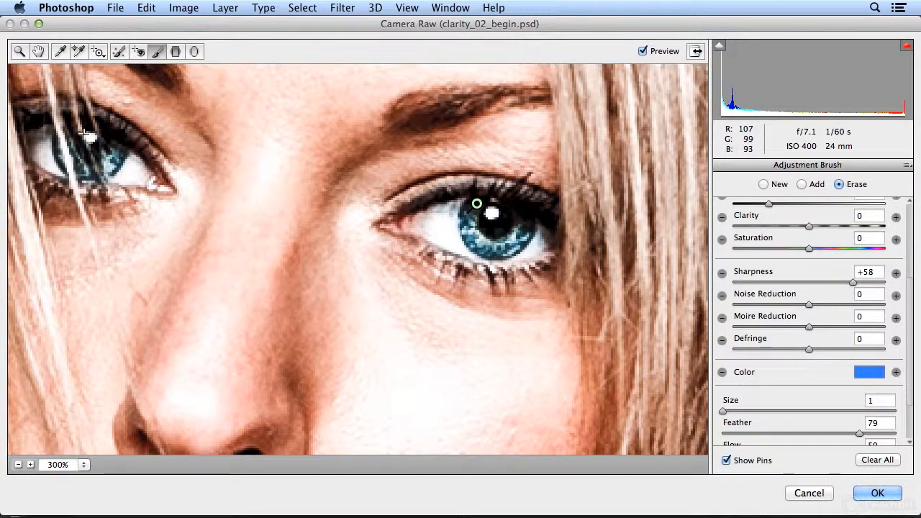
left_click_drag(67, 137, 85, 165)
Leave the Adjustment Brush, try the dark ethereal preset on the whole portrait, and switch back to the dark strong preset.
key("super+0")
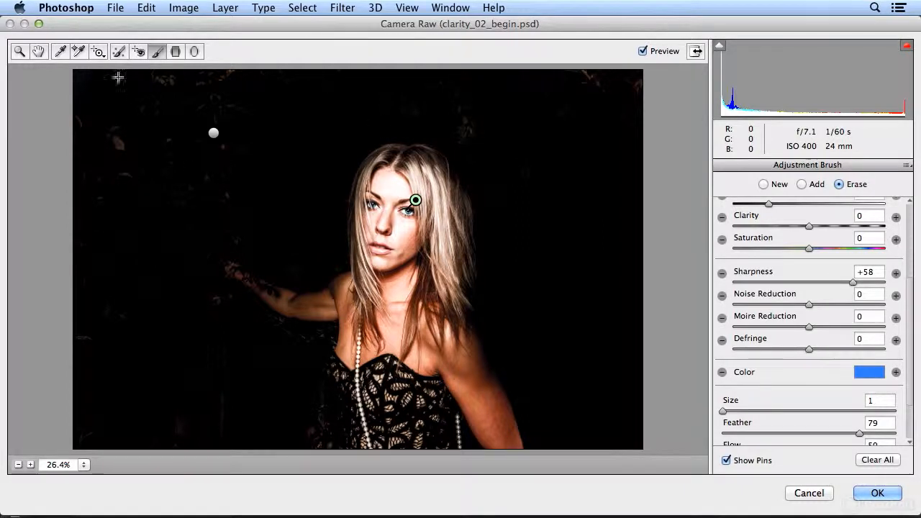
left_click(38, 51)
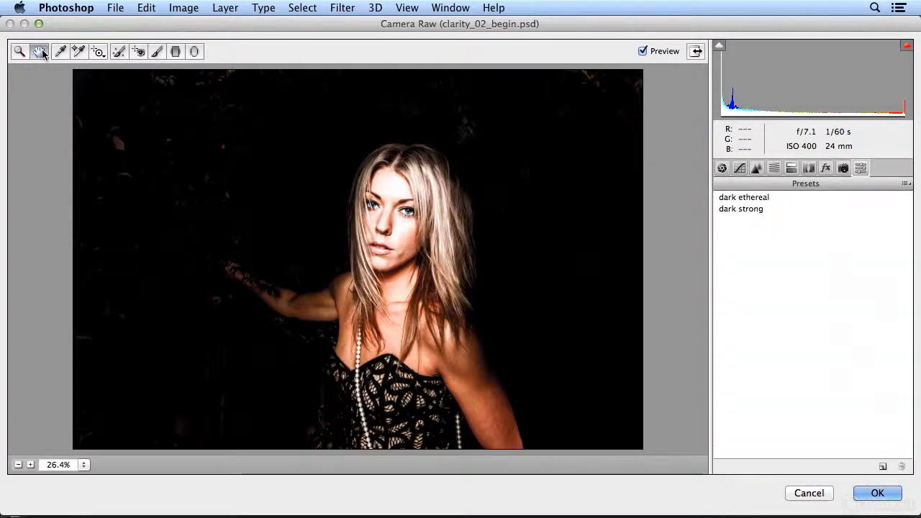
left_click(788, 199)
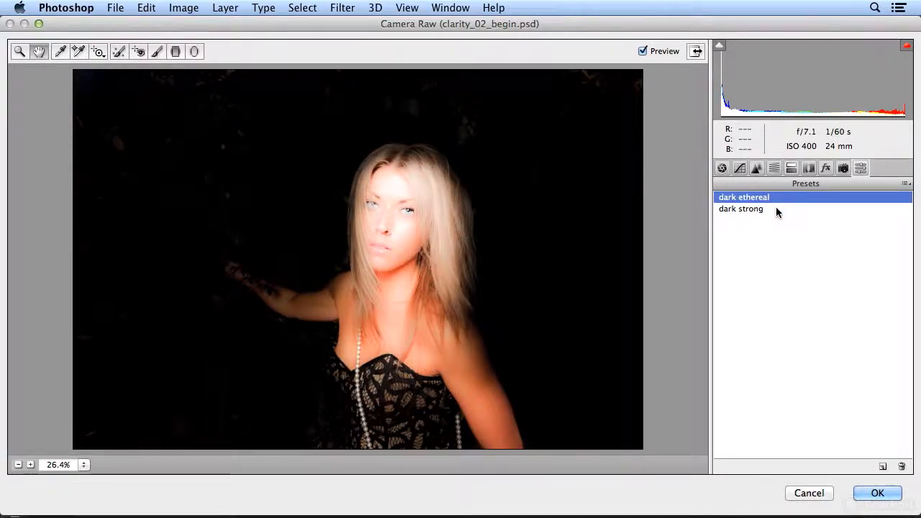
left_click(776, 209)
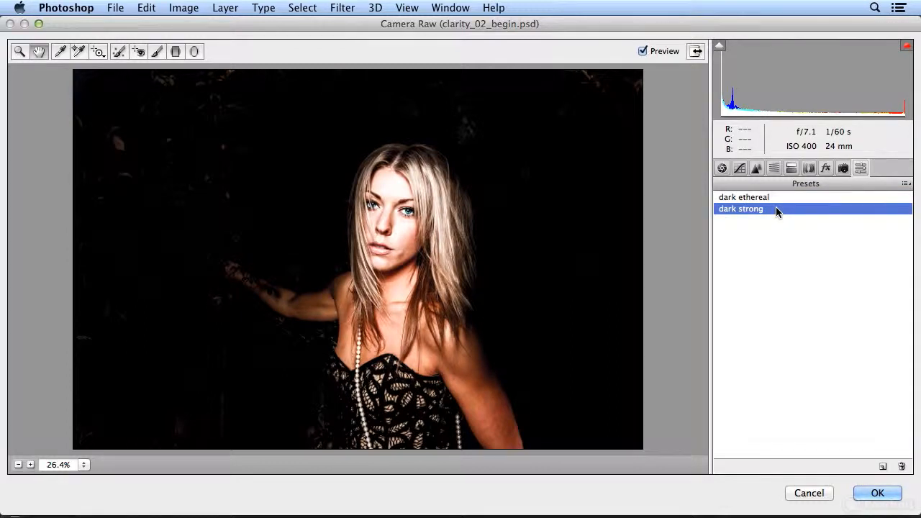
Examine which settings the Basic and All Settings subsets include in a new preset, without saving one.
left_click(883, 469)
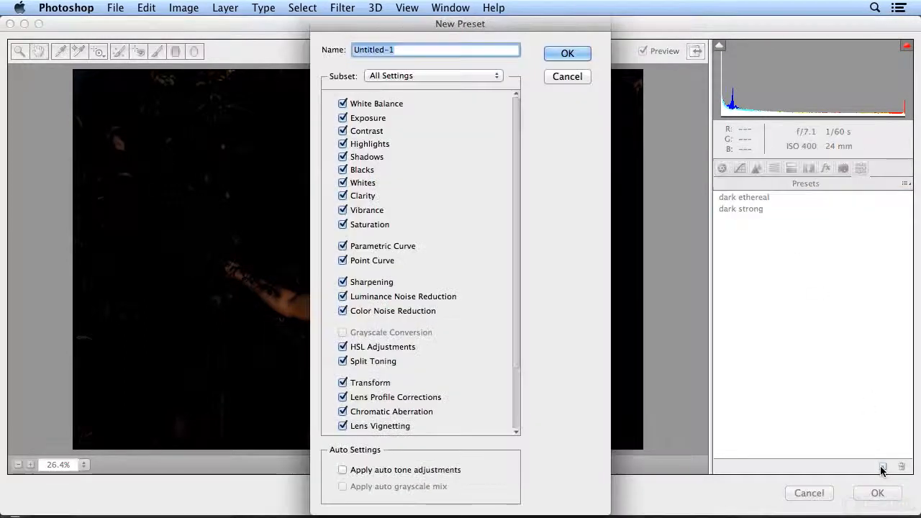
left_click(372, 76)
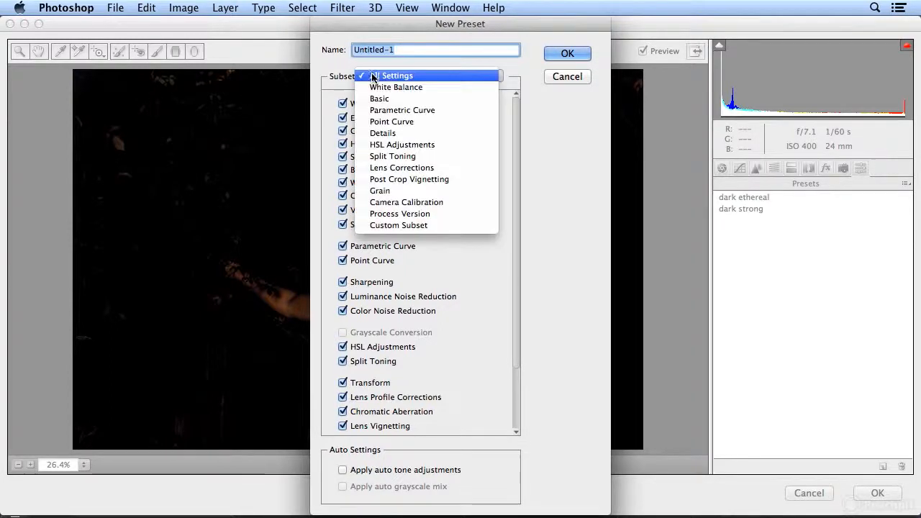
left_click(376, 99)
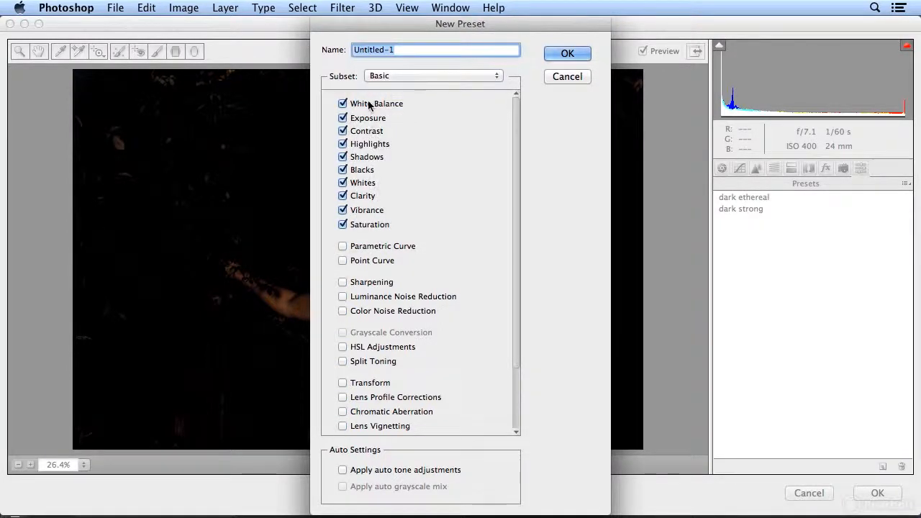
left_click(423, 75)
left_click(421, 50)
scroll(511, 126, "down", 5)
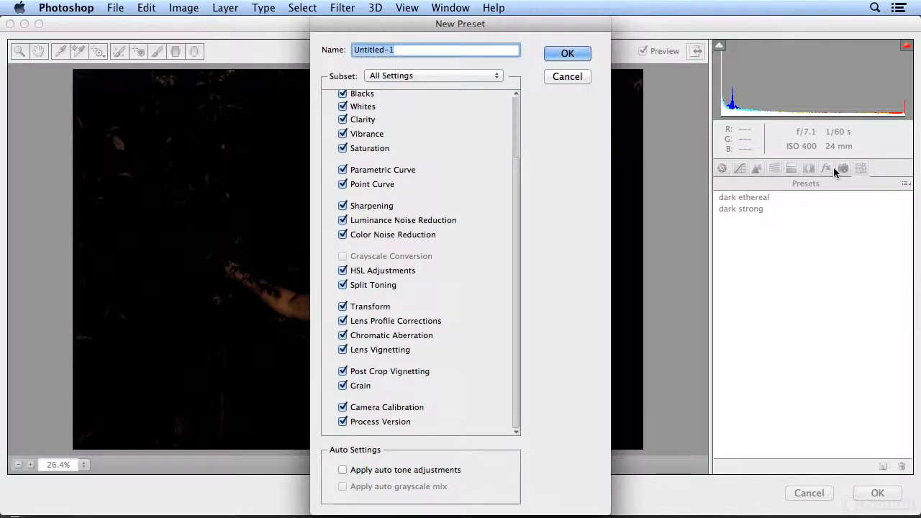
left_click(583, 75)
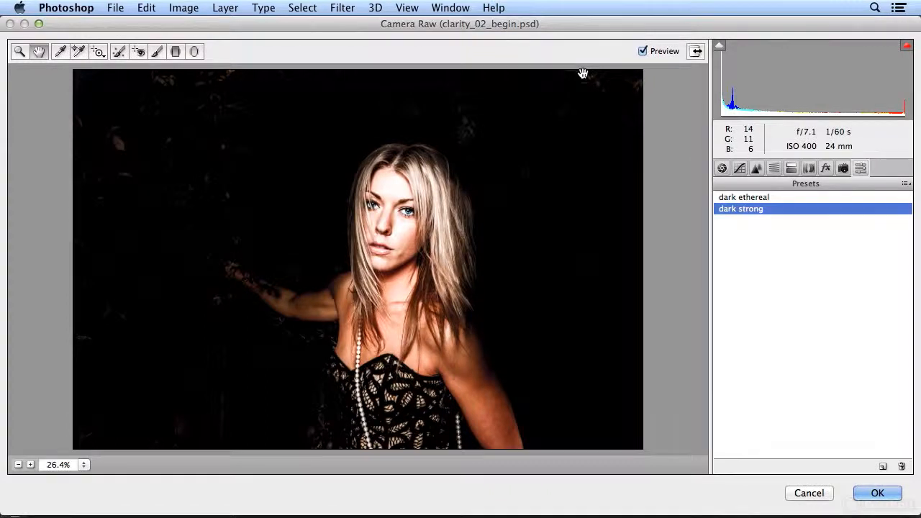
Commit the Camera Raw edits, and reopen the Camera Raw smart filter to apply the dark ethereal preset.
left_click(870, 493)
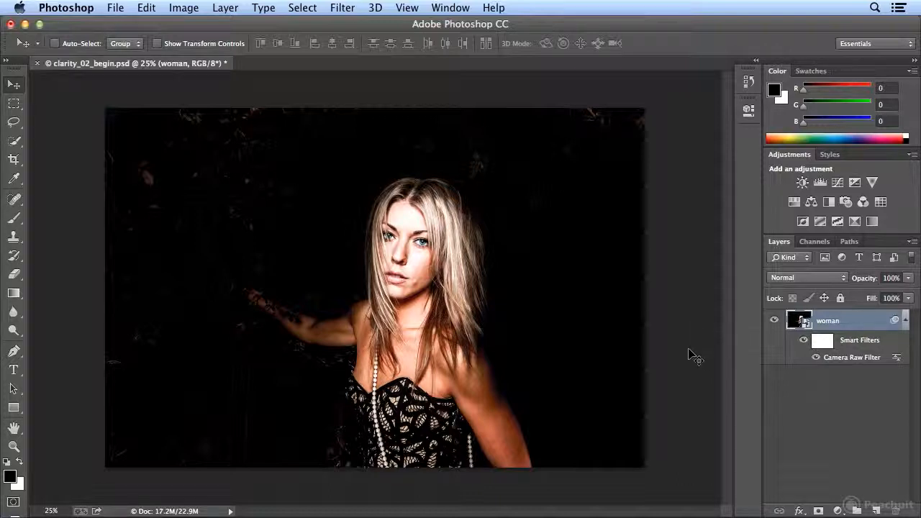
double_click(852, 357)
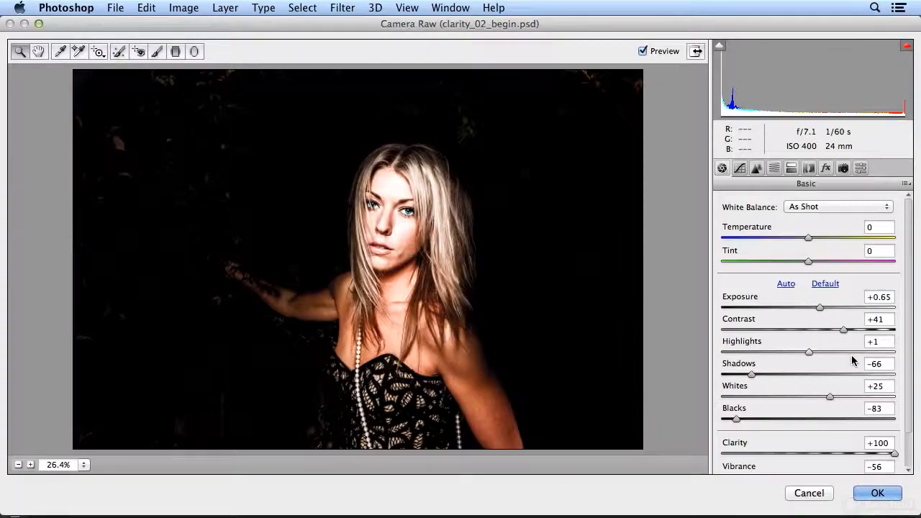
left_click(861, 169)
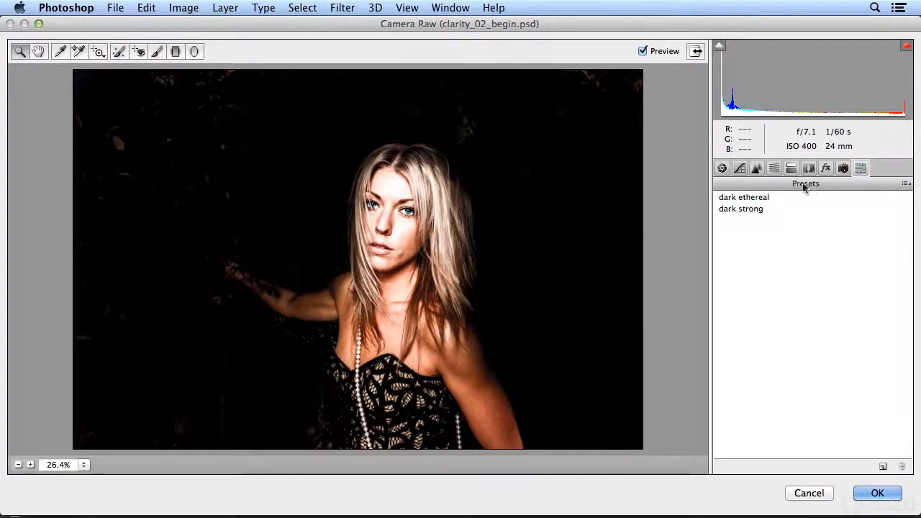
left_click(767, 198)
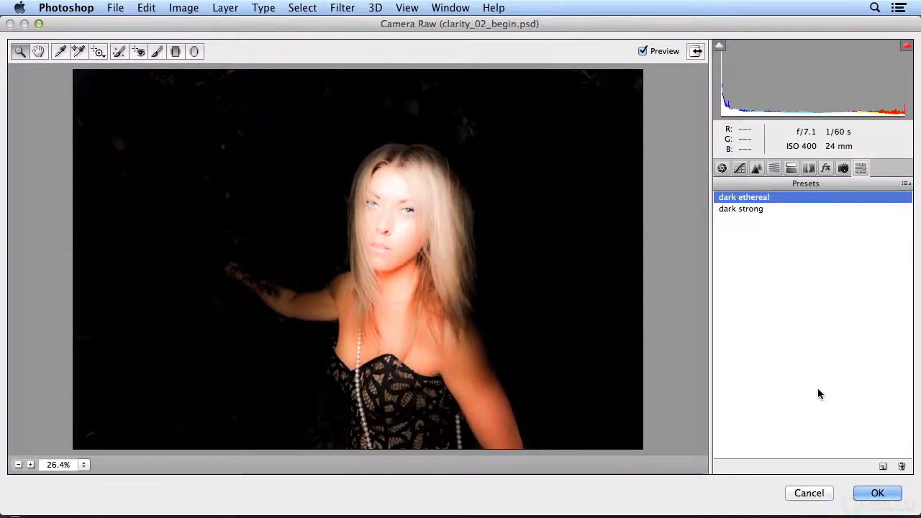
left_click(874, 495)
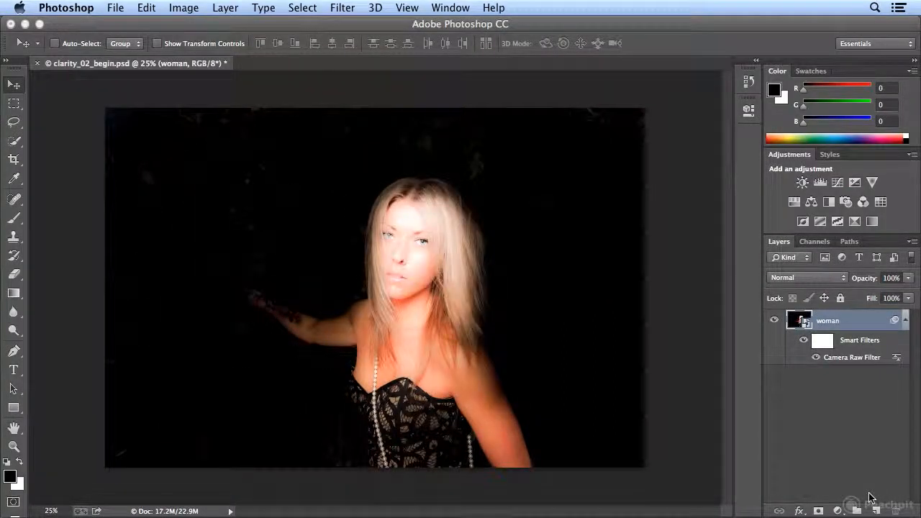
Reopen the woman layer's Camera Raw smart filter and change its look to the dark strong preset.
double_click(851, 359)
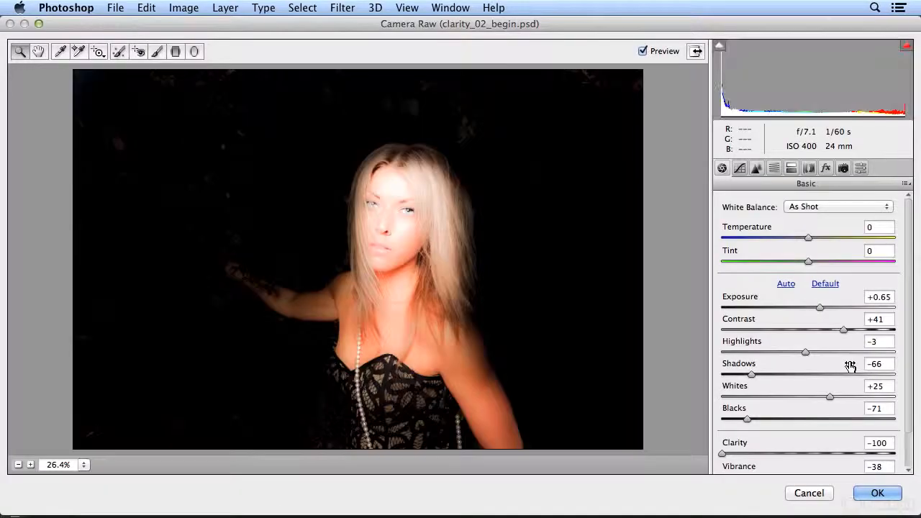
left_click(862, 169)
left_click(788, 209)
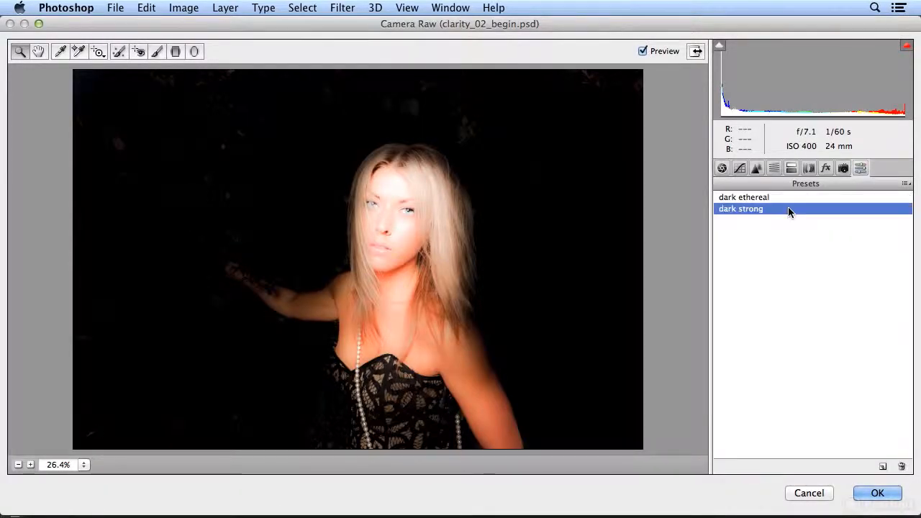
left_click(878, 493)
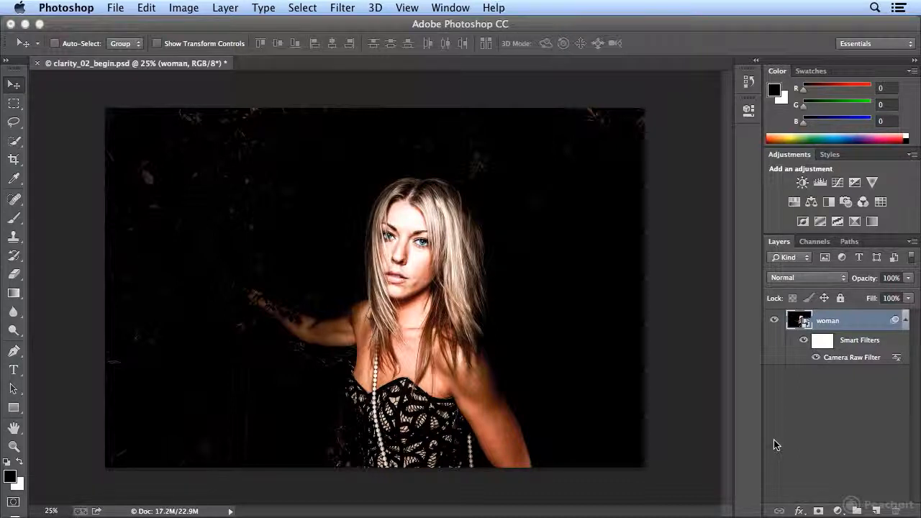
Reapply the last used Camera Raw filter to the woman layer.
left_click(342, 7)
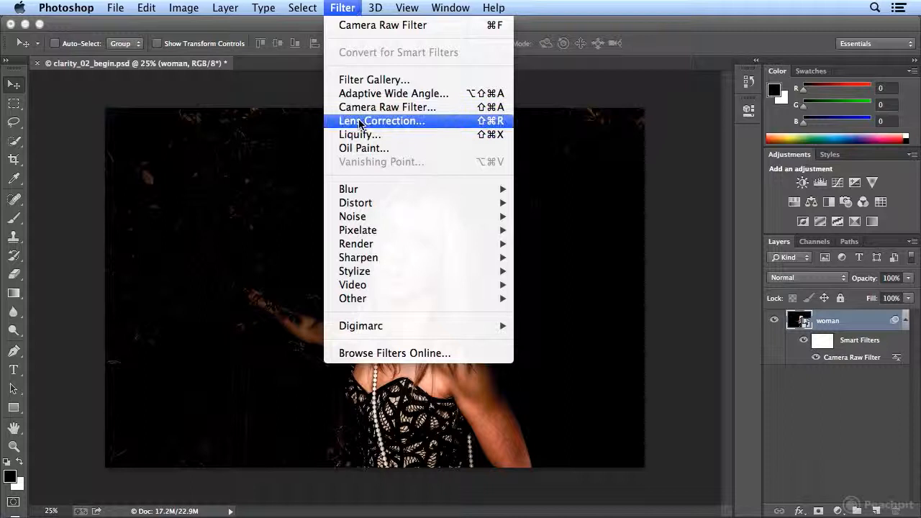
left_click(367, 24)
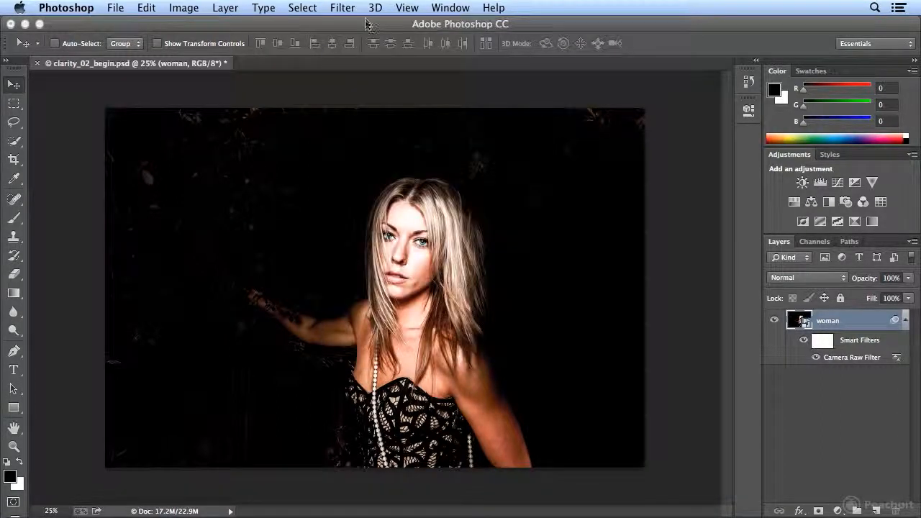